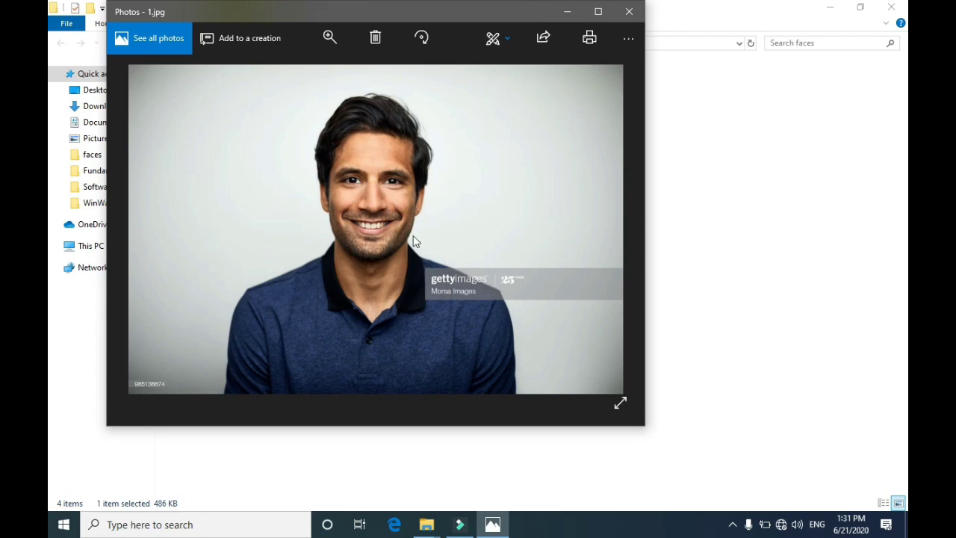
Close the photo preview and the faces folder, launch Adobe Photoshop CS6 (64 Bit) and dismiss its startup error.
click(639, 16)
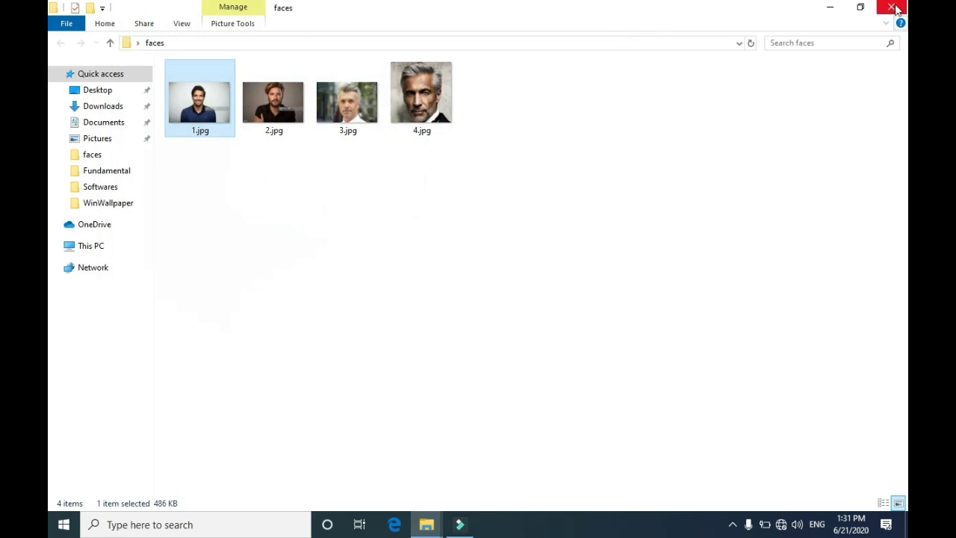
click(892, 8)
click(63, 526)
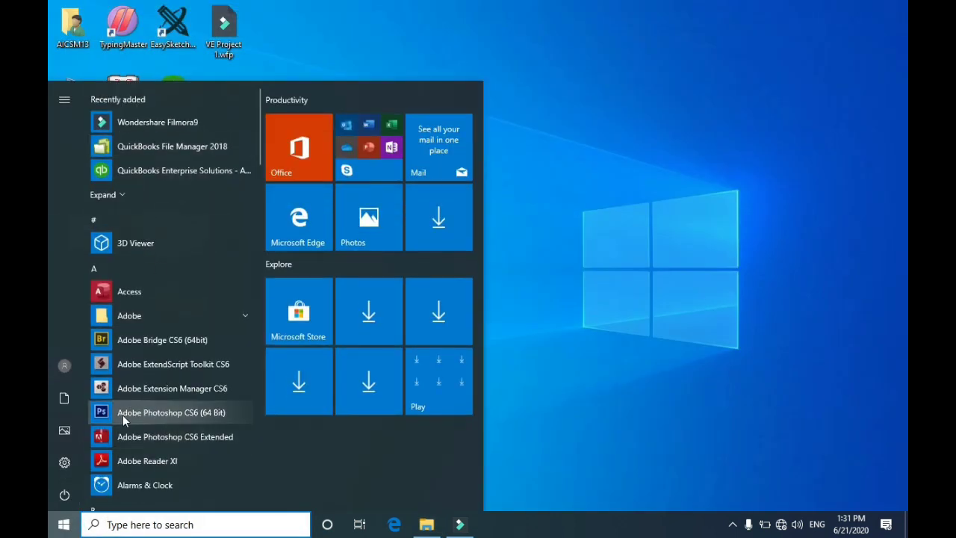
click(164, 416)
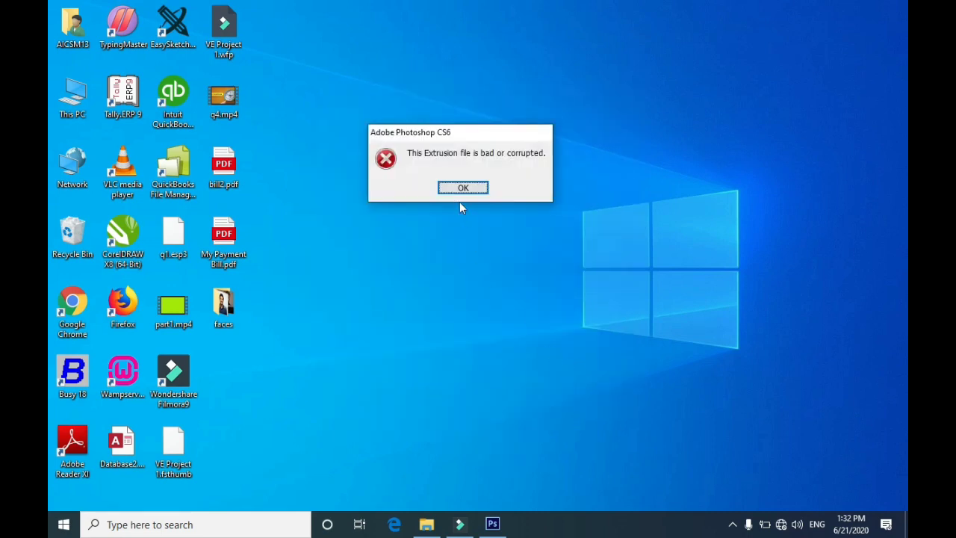
click(455, 190)
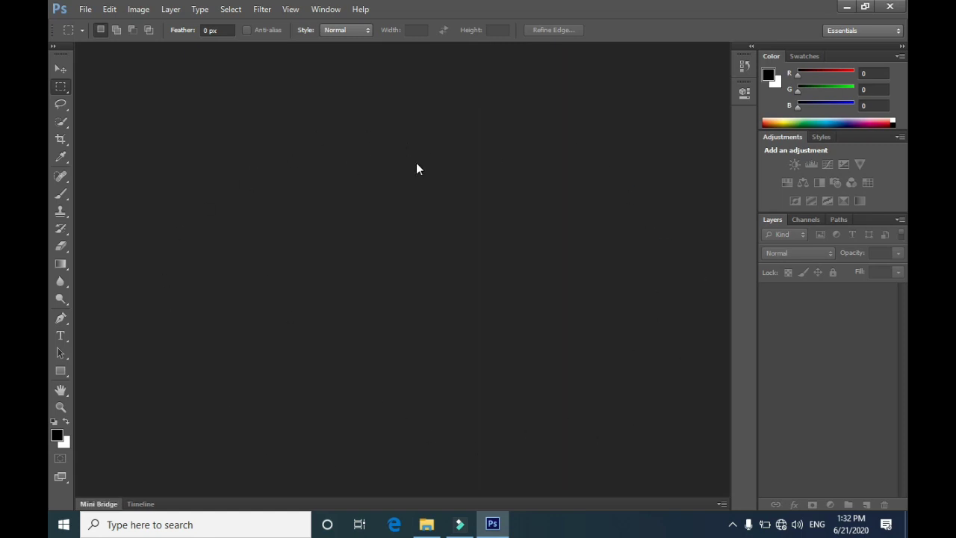
Open 1.jpg and 2.jpg together from the faces folder on the Desktop.
click(86, 9)
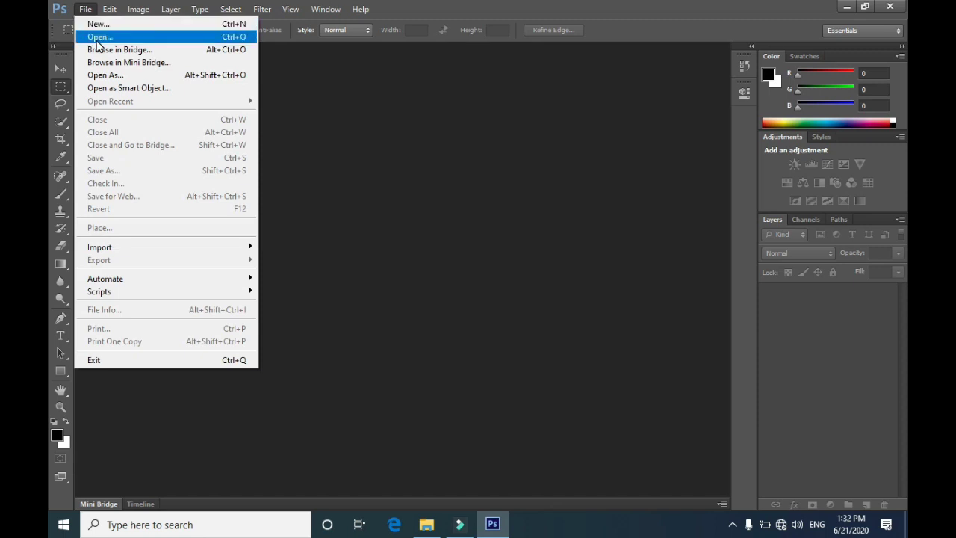
click(96, 38)
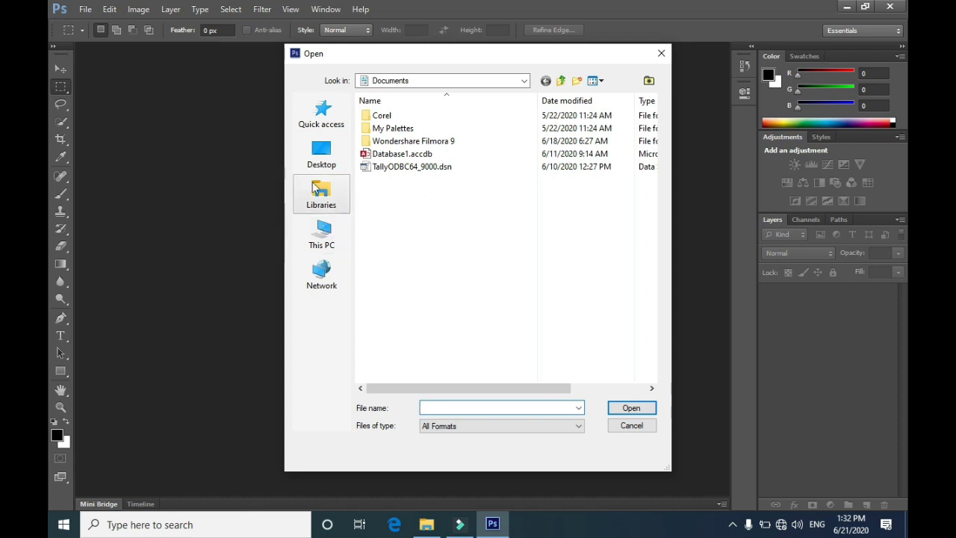
click(322, 157)
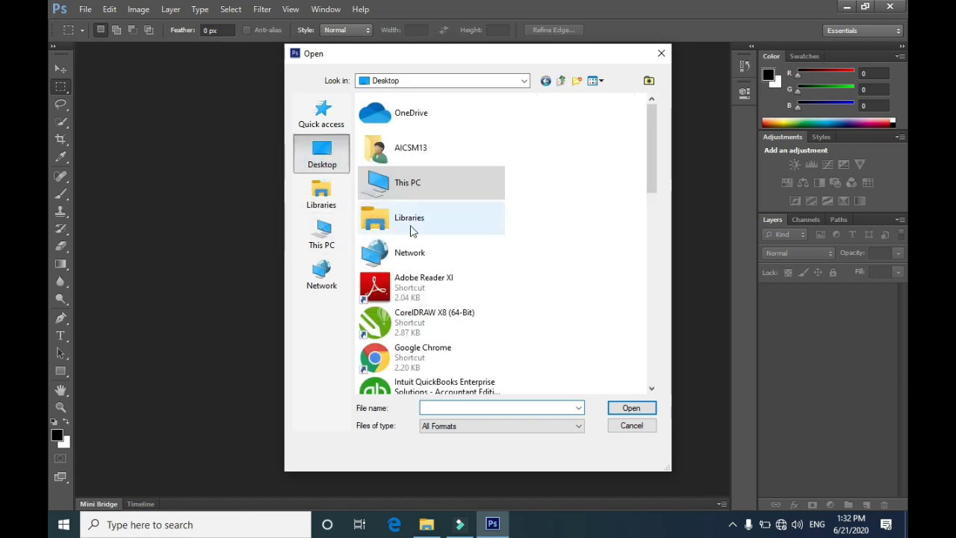
scroll(453, 252, down, 5)
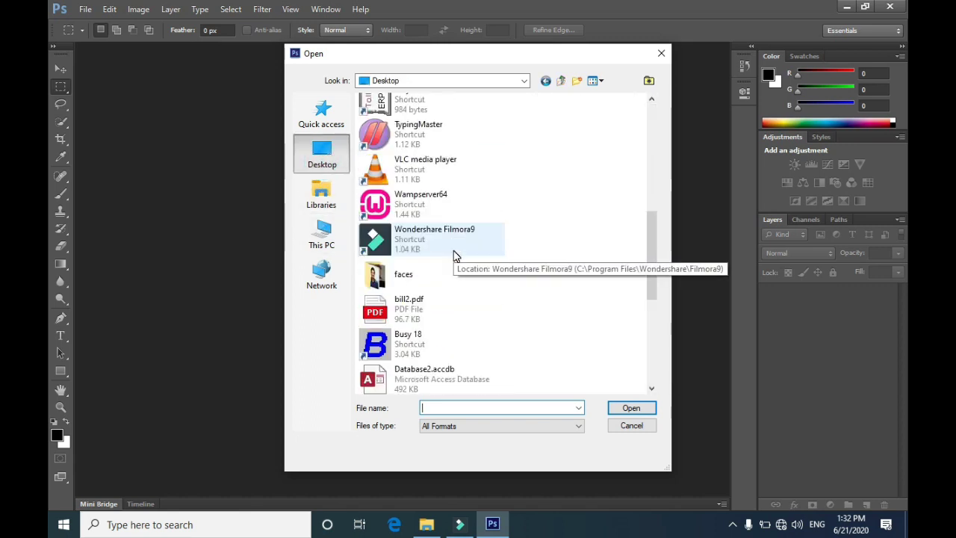
double_click(401, 276)
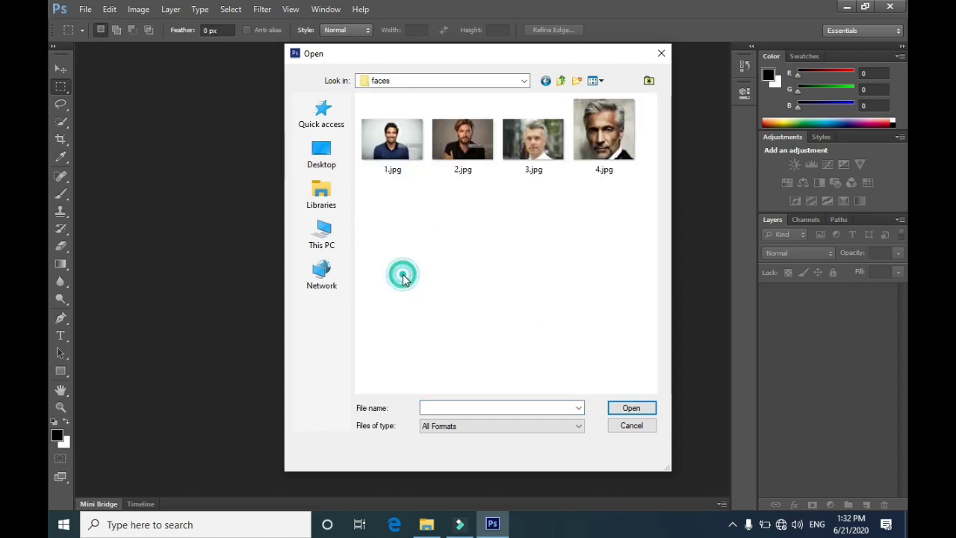
drag(376, 186, 495, 131)
click(633, 407)
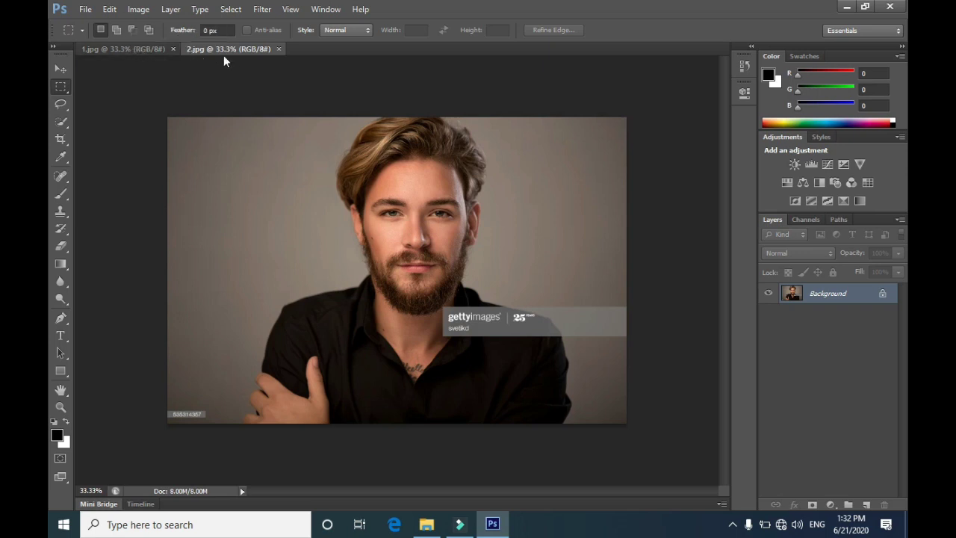
Undock 2.jpg and 1.jpg into separate floating windows and bring 2.jpg to the front.
drag(212, 50, 181, 109)
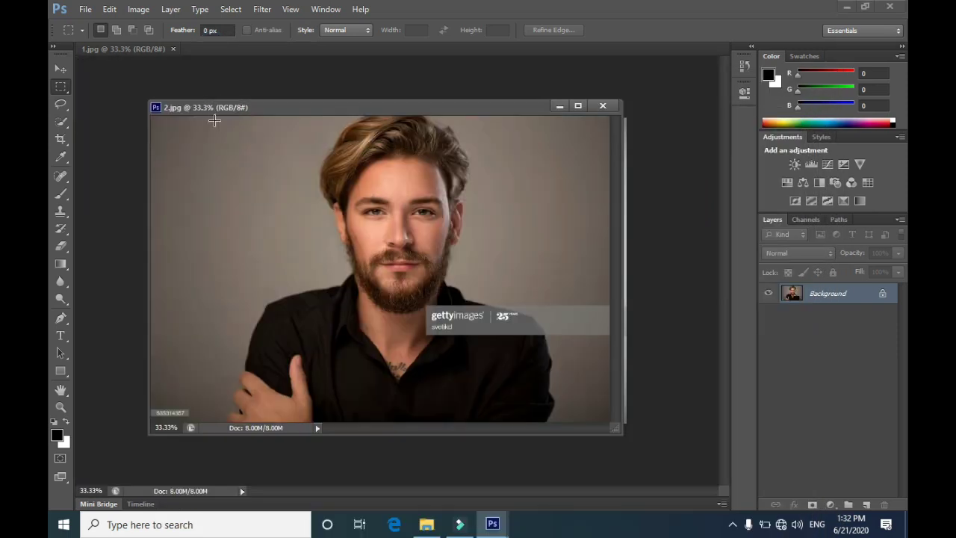
drag(139, 50, 172, 156)
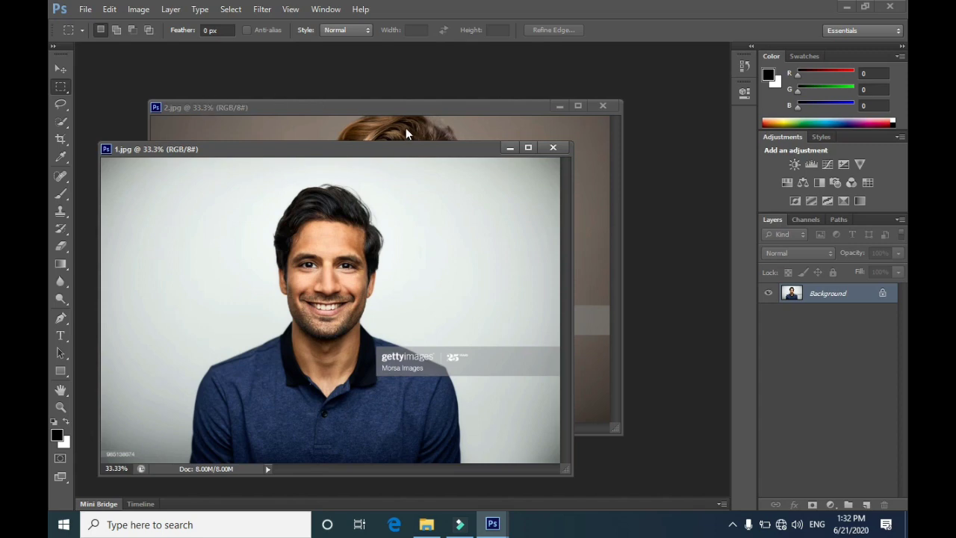
click(332, 110)
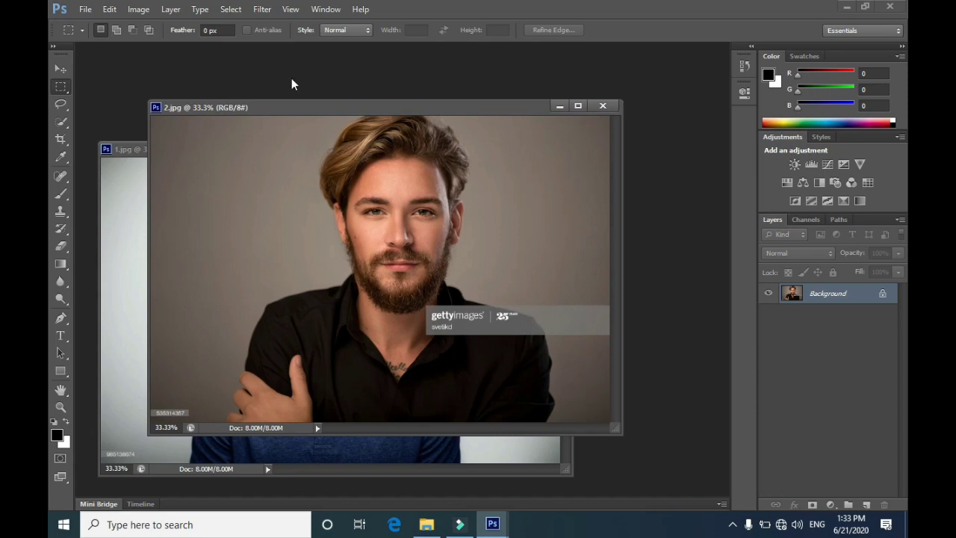
Fit 2.jpg and 1.jpg on screen one after the other, moving their floating windows to reach each.
click(288, 10)
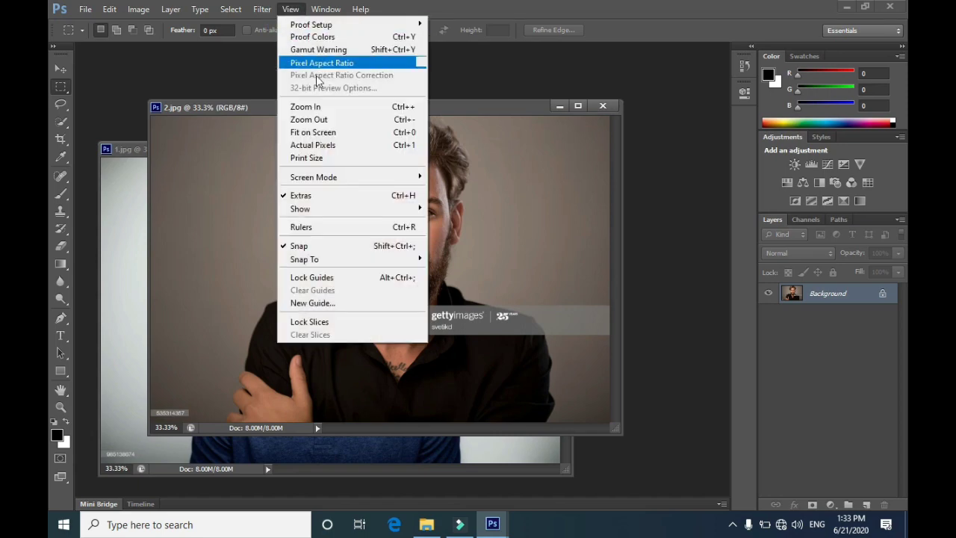
click(377, 134)
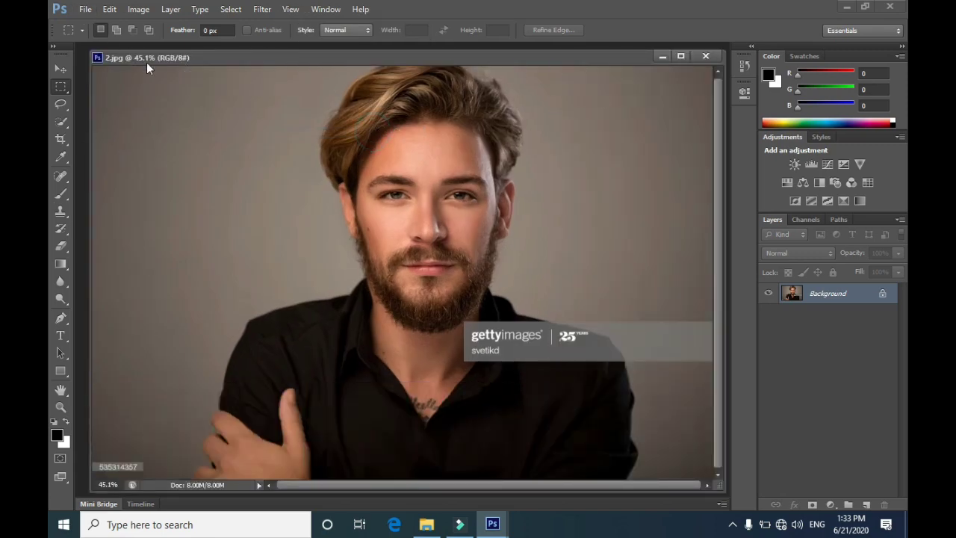
drag(142, 57, 245, 98)
click(168, 150)
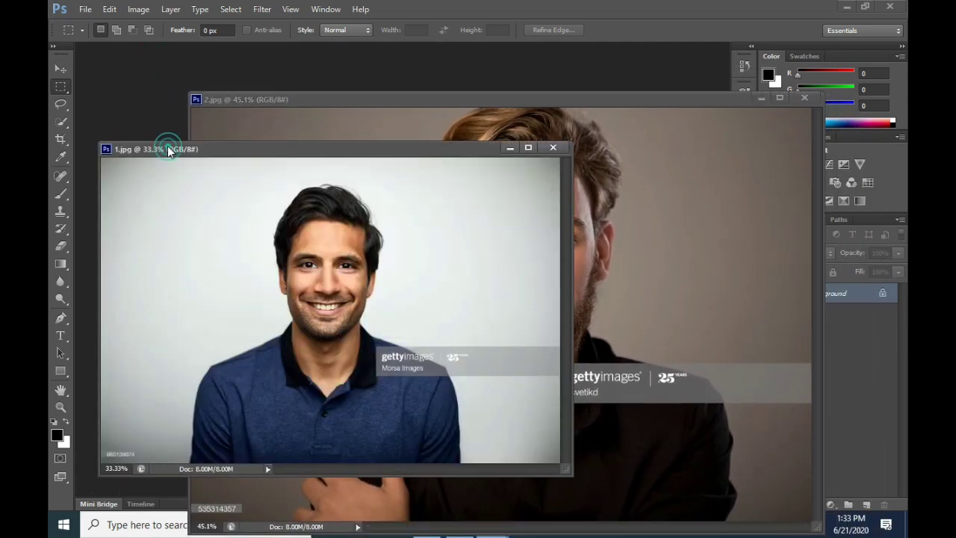
drag(168, 150, 180, 83)
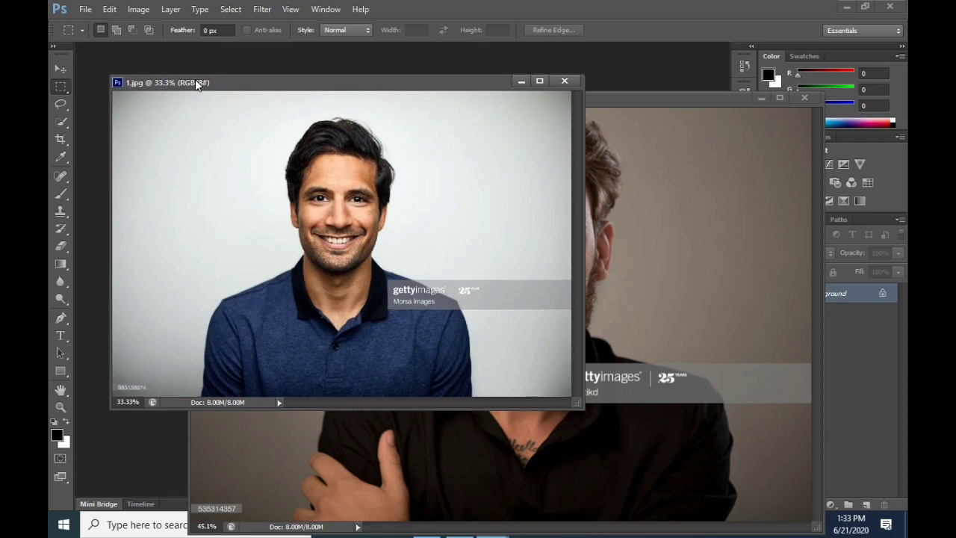
click(291, 9)
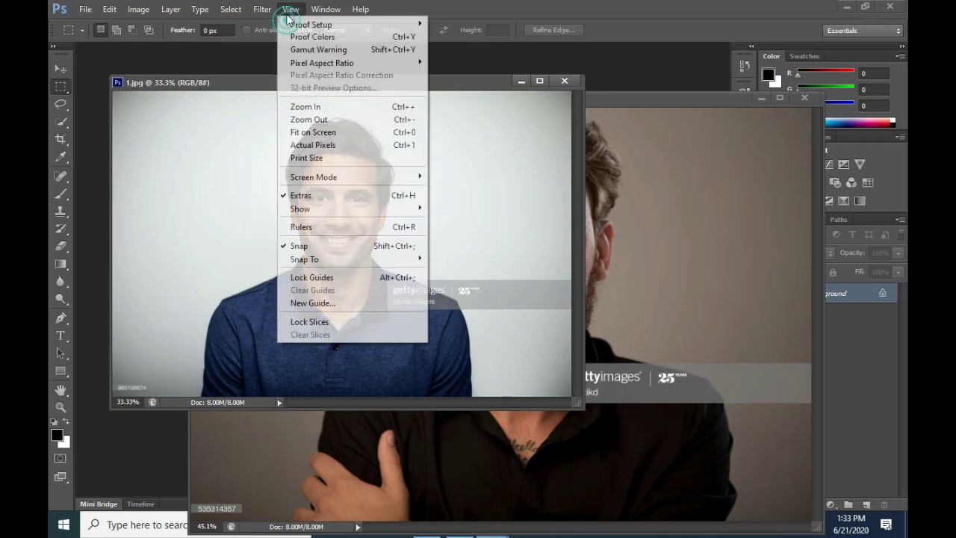
click(329, 137)
Move the 2.jpg window lower and place the 1.jpg window in front of it near the workspace's upper edge.
drag(359, 63, 316, 88)
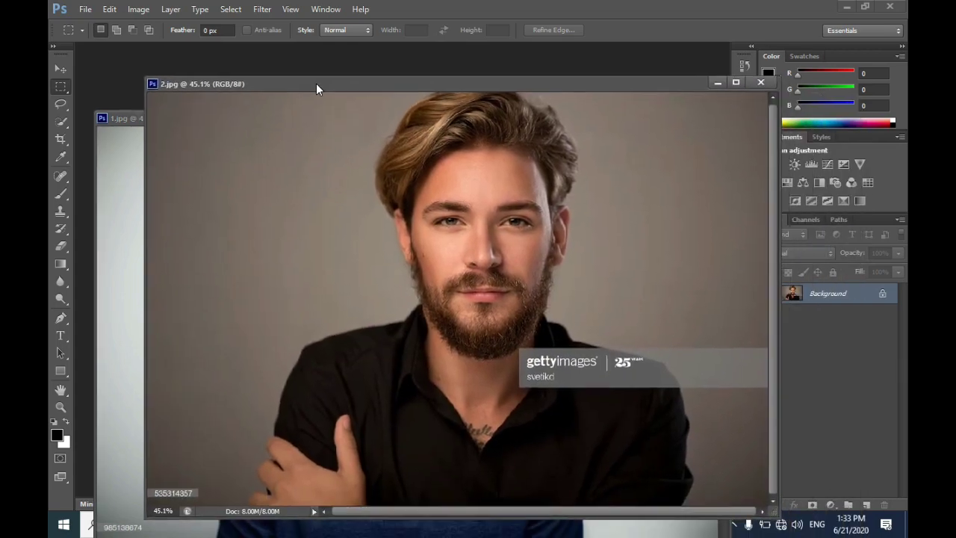
click(291, 11)
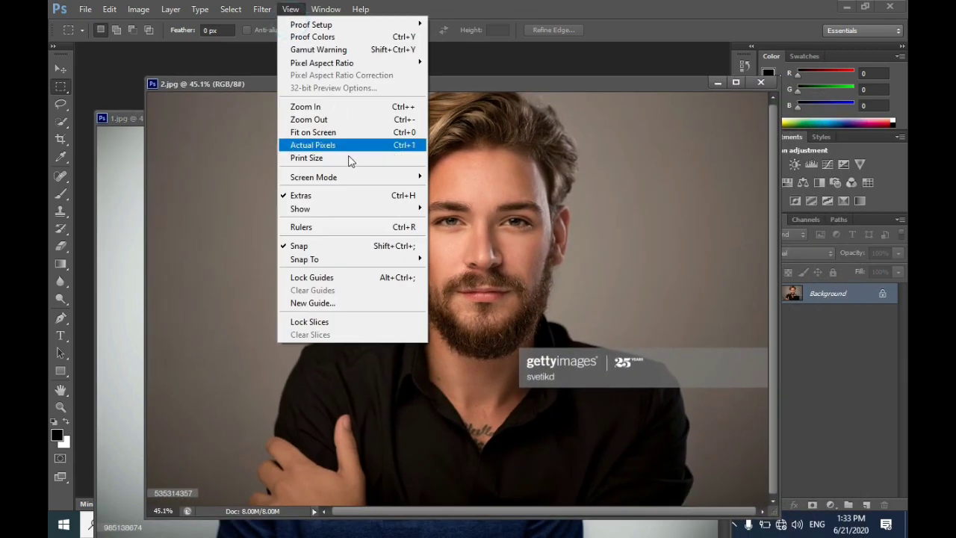
click(441, 60)
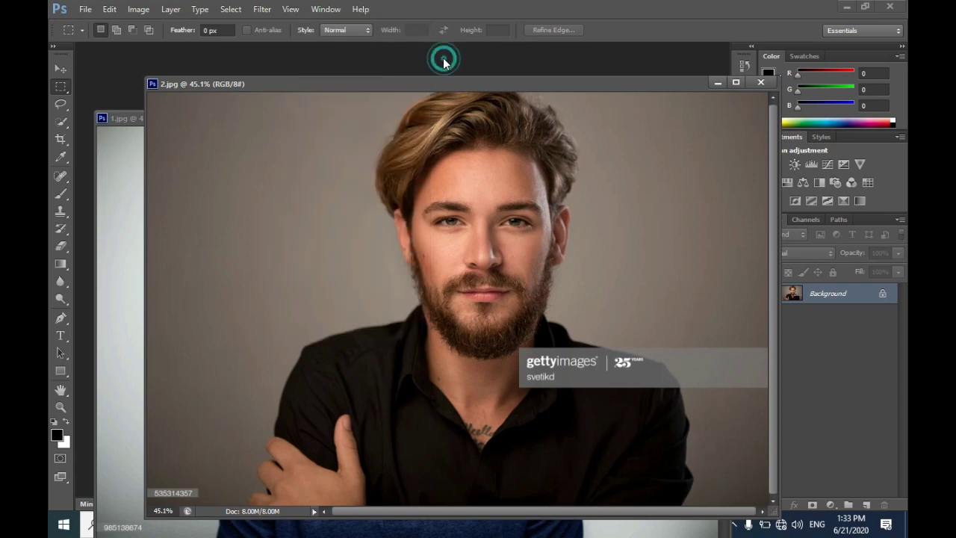
drag(179, 82, 174, 183)
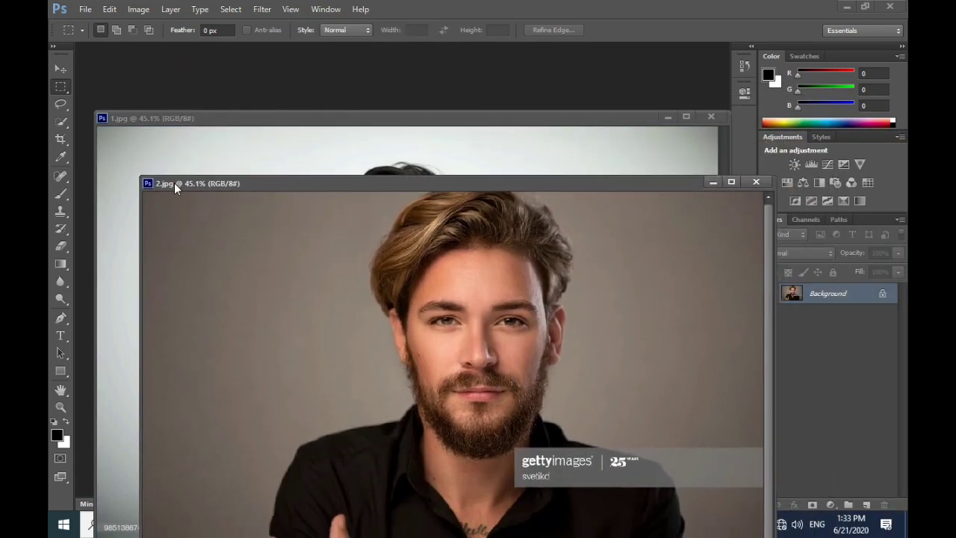
drag(259, 128, 213, 77)
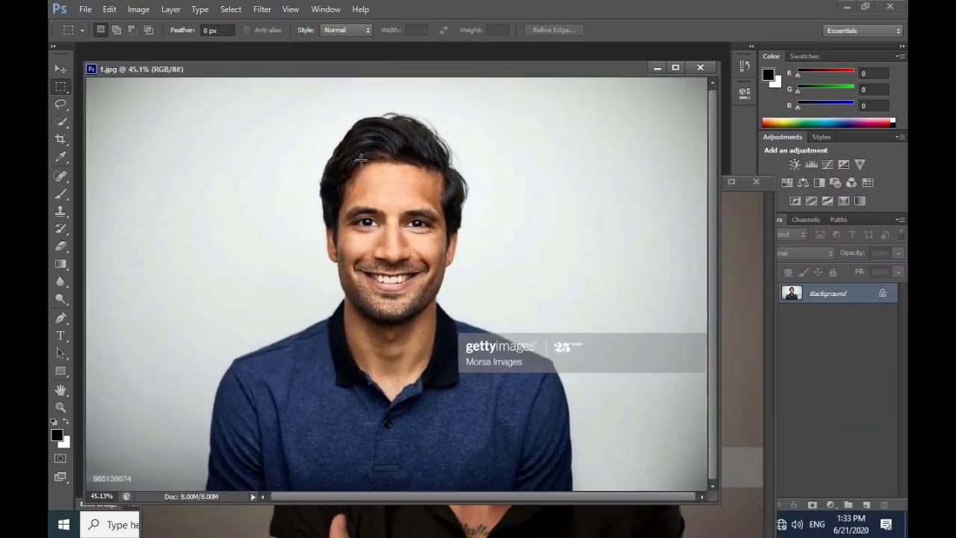
Zoom in on the man's face in 1.jpg to 66.67%.
click(60, 408)
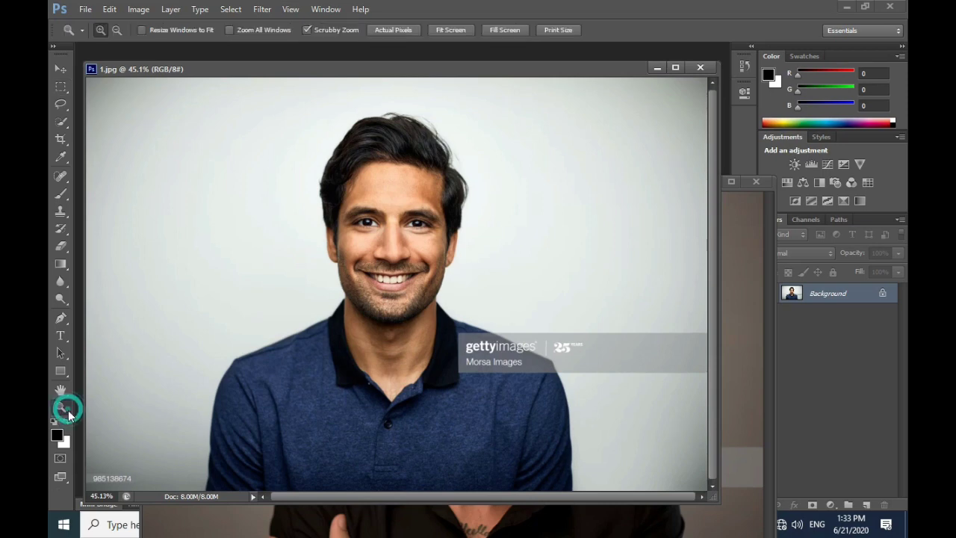
click(366, 233)
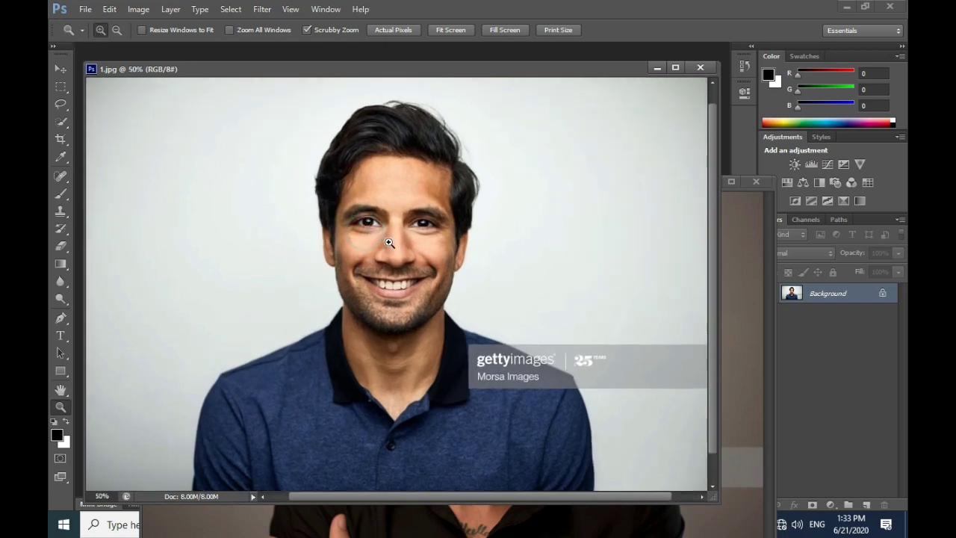
click(389, 242)
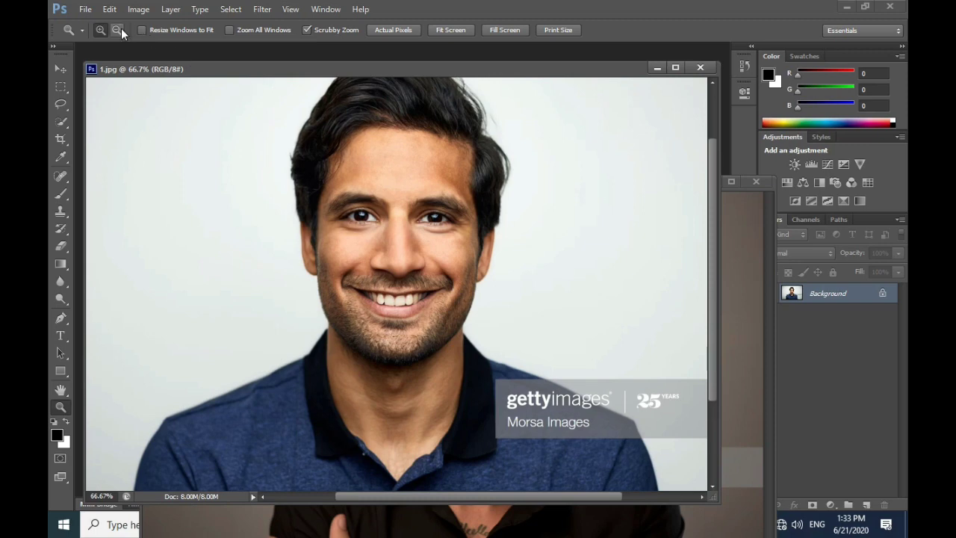
Activate the Move tool and overlap the two image windows with both title bars exposed, with 1.jpg in front.
click(61, 68)
drag(287, 70, 286, 102)
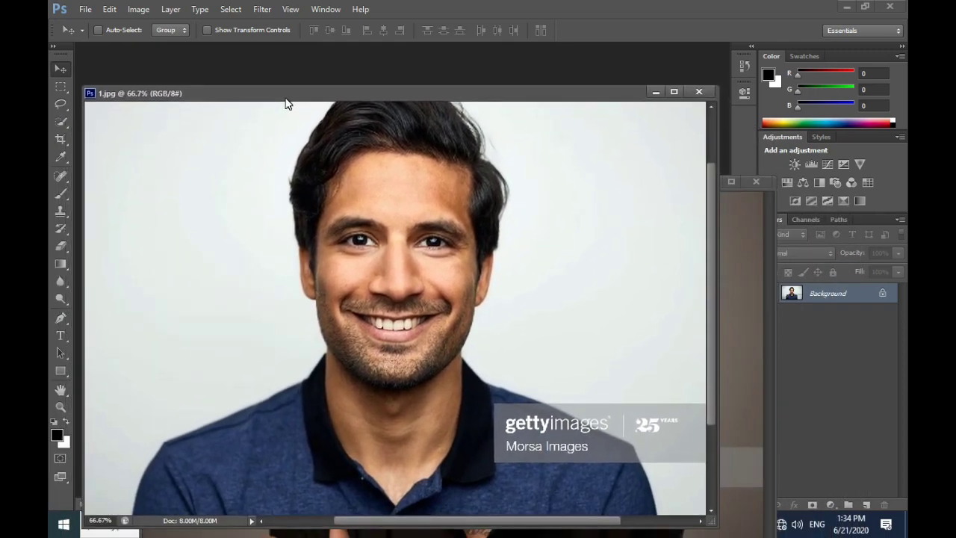
click(725, 214)
drag(575, 184, 521, 123)
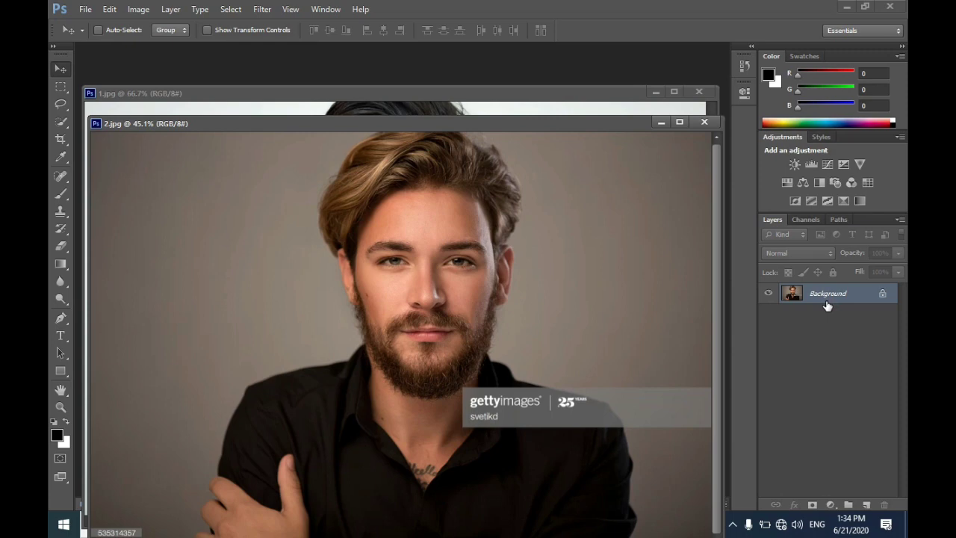
click(530, 92)
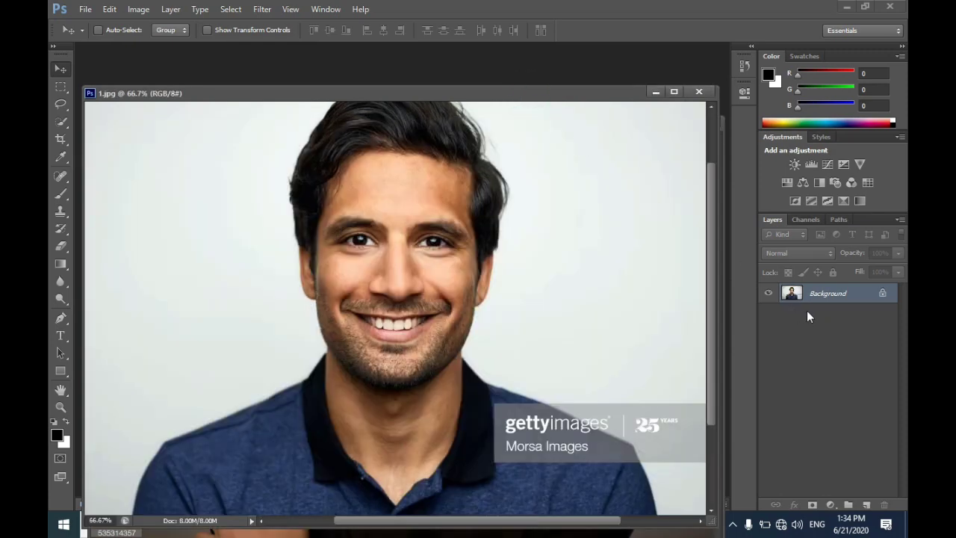
Switch between the two images and restack their windows so 2.jpg lies in front of 1.jpg, high in the workspace.
drag(576, 98, 719, 99)
click(219, 124)
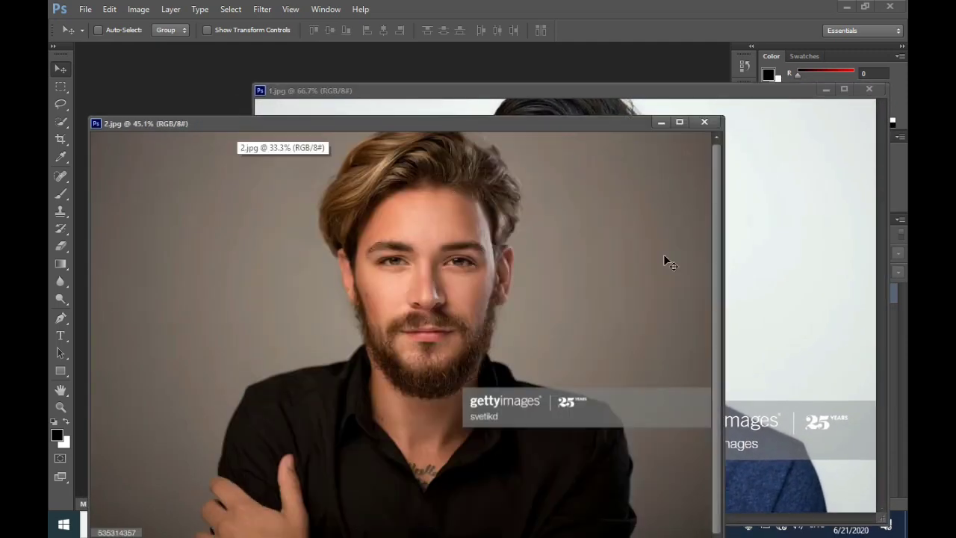
click(526, 95)
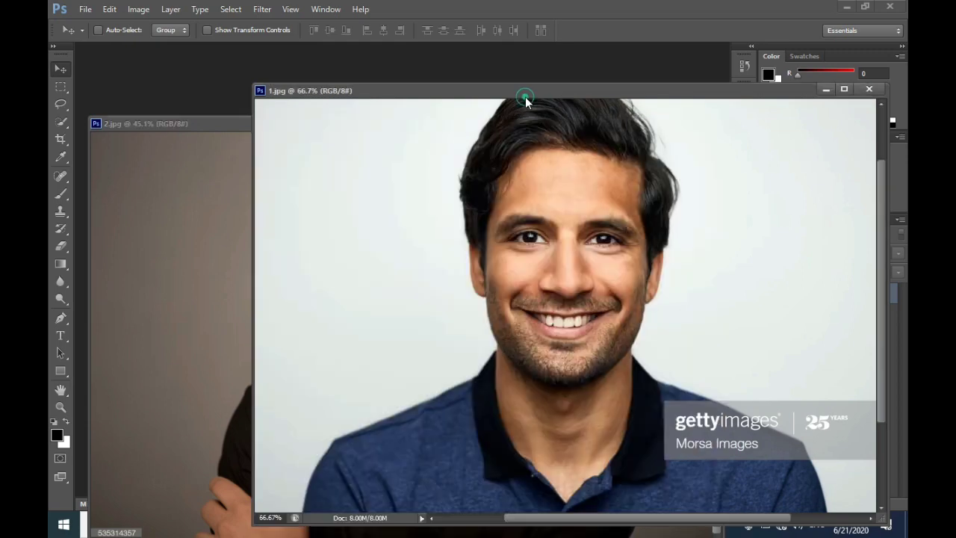
click(224, 125)
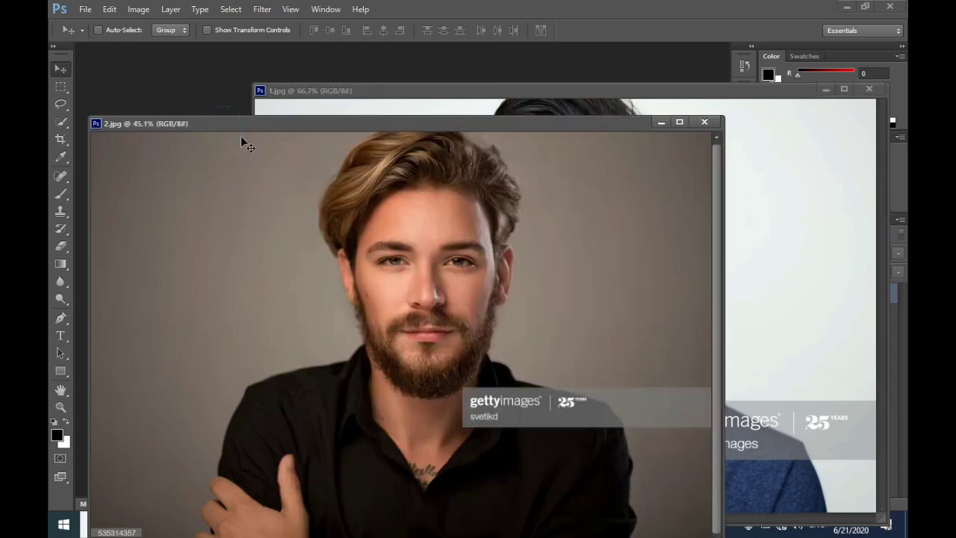
mouse_move(304, 126)
mouse_down()
mouse_move(301, 110)
mouse_move(300, 121)
mouse_up()
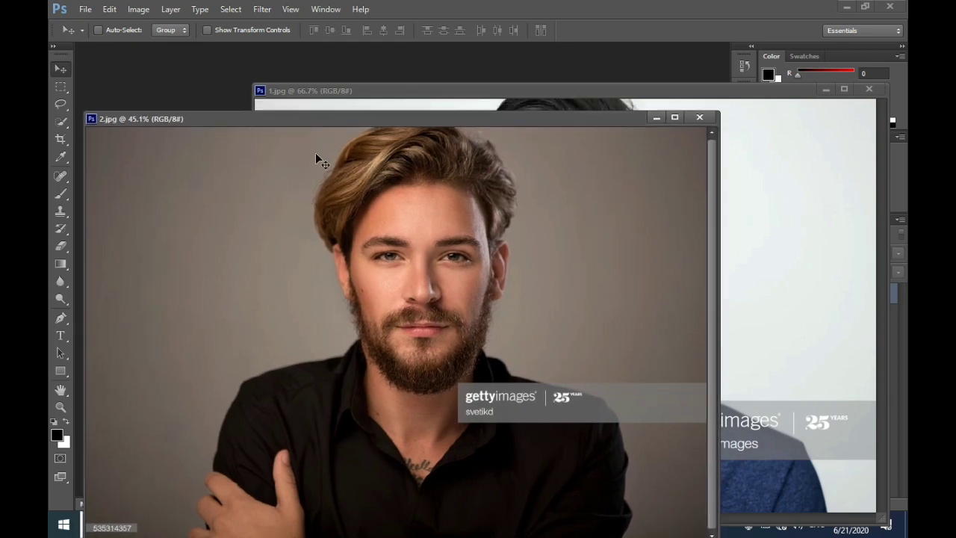
drag(489, 90, 316, 158)
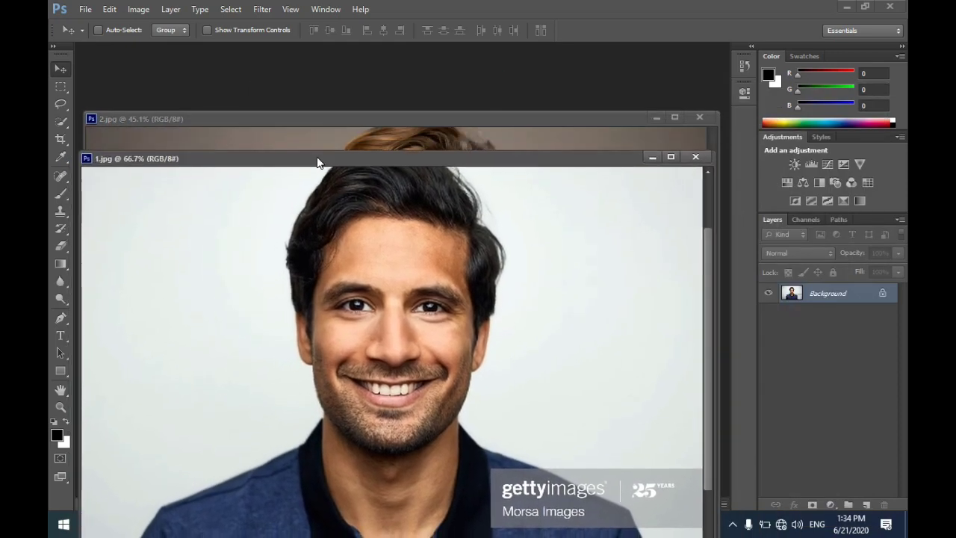
click(329, 115)
drag(352, 115, 346, 87)
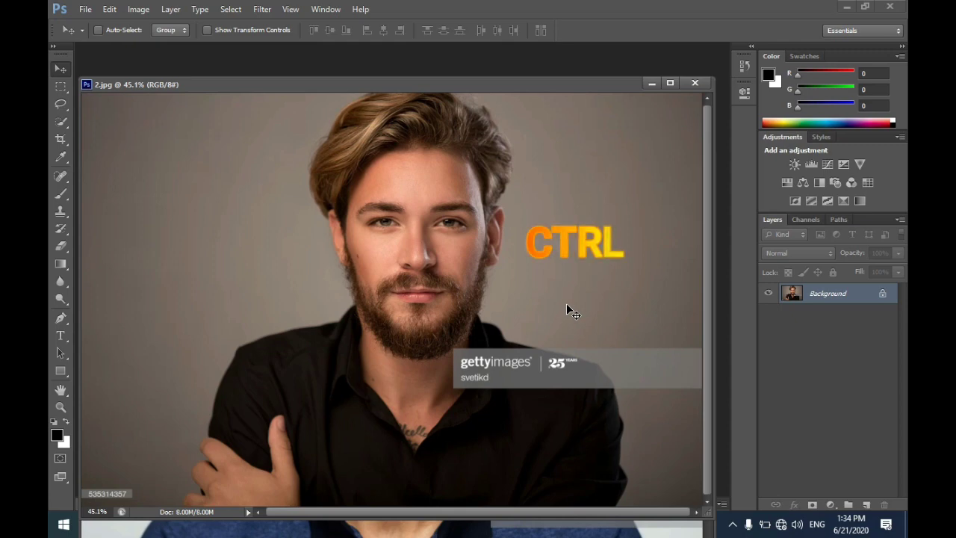
Duplicate the Background layer of 2.jpg and bring the 1.jpg window in front of it, leaving both title bars exposed.
key(ctrl+j)
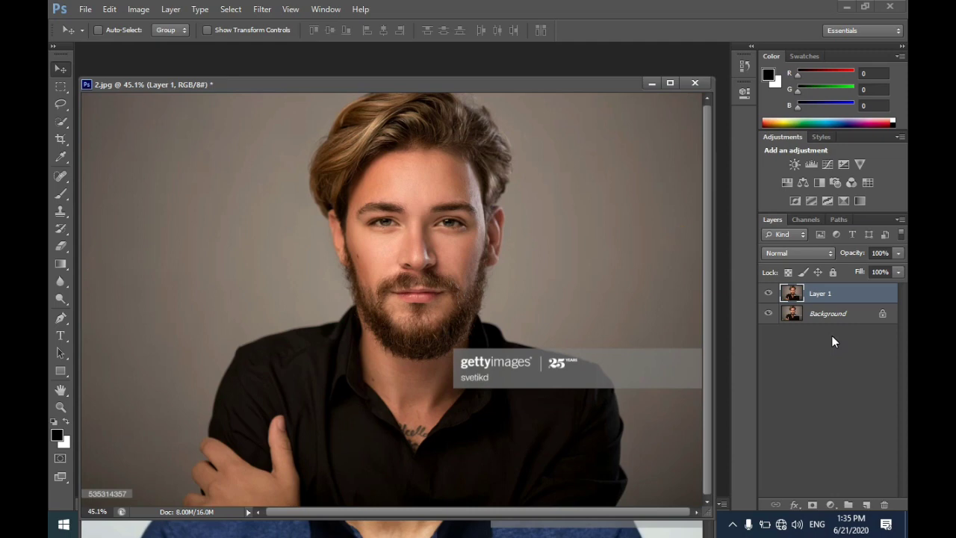
drag(250, 89, 285, 67)
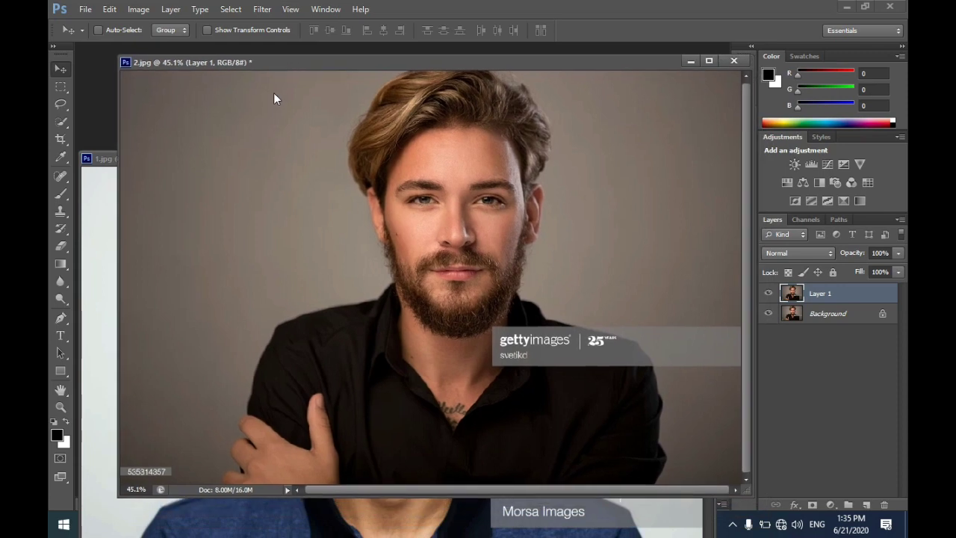
click(105, 159)
drag(157, 159, 160, 100)
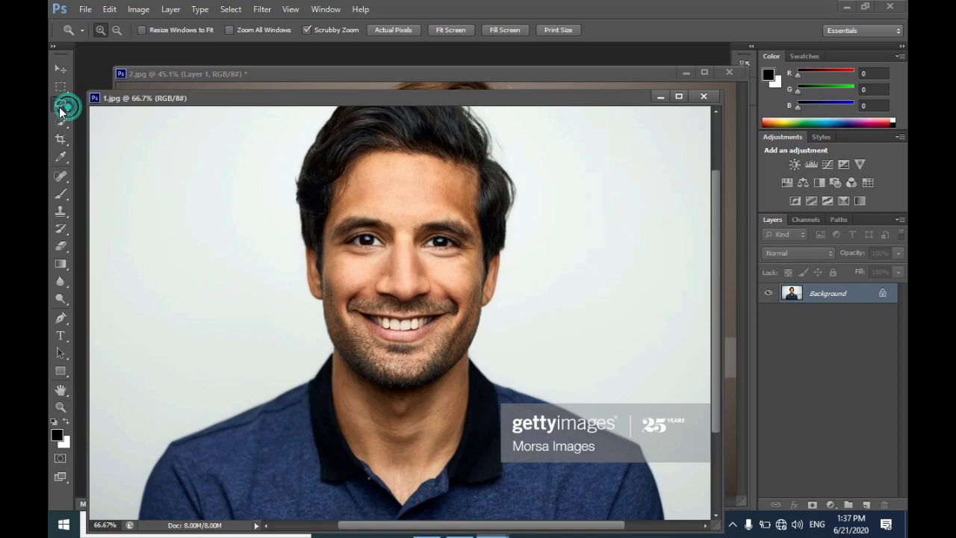
Select the man's face in 1.jpg freehand with the Lasso tool, from mid-forehead around the chin, and deselect it.
drag(59, 107, 88, 109)
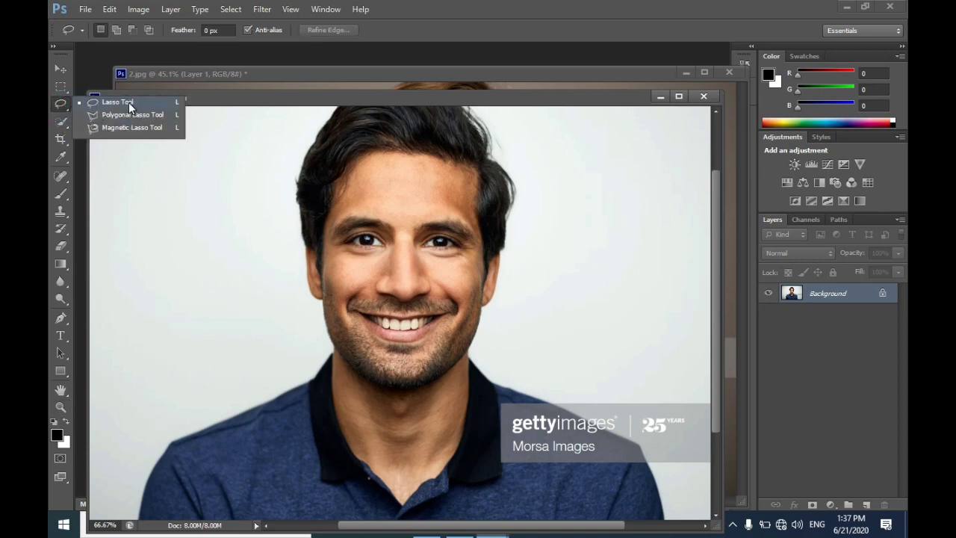
click(129, 102)
click(59, 108)
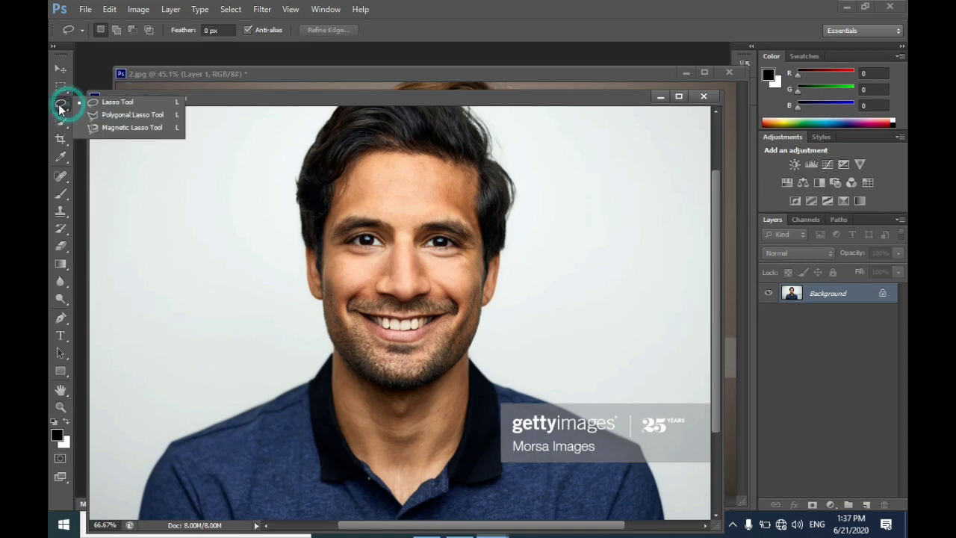
click(113, 102)
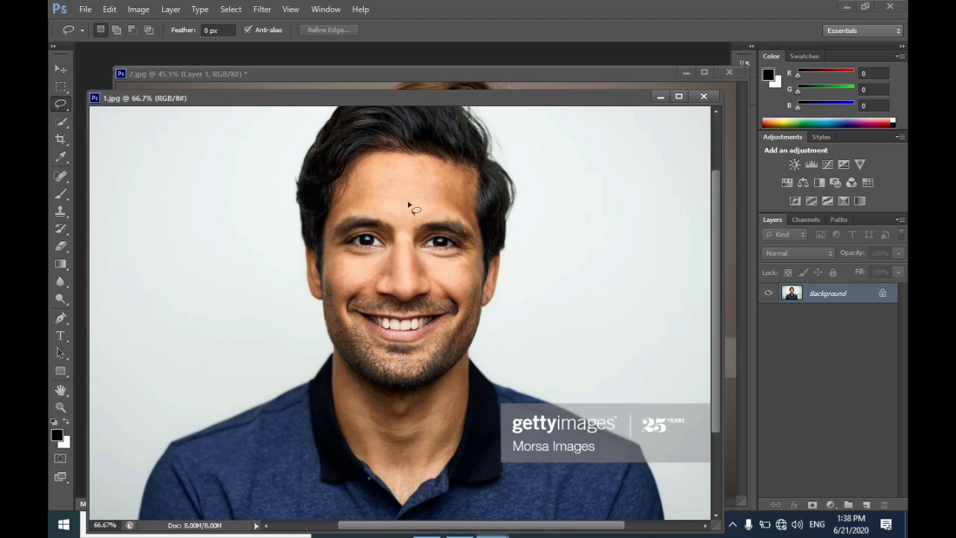
mouse_move(354, 201)
mouse_down()
mouse_move(437, 200)
mouse_move(464, 211)
mouse_move(476, 235)
mouse_up()
mouse_move(476, 290)
mouse_down()
mouse_move(466, 335)
mouse_move(433, 372)
mouse_move(380, 369)
mouse_move(338, 335)
mouse_up()
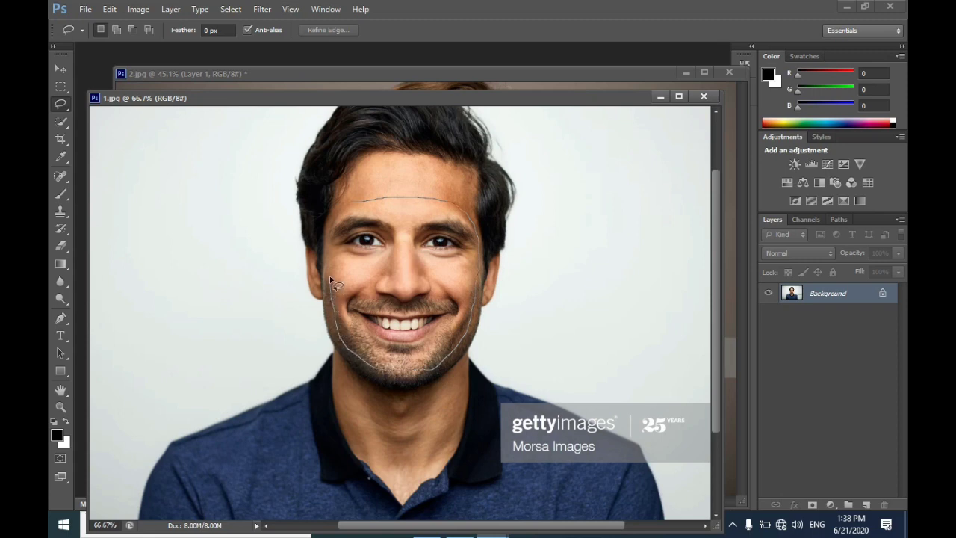
mouse_move(328, 258)
mouse_down()
mouse_move(334, 224)
mouse_move(360, 208)
mouse_up()
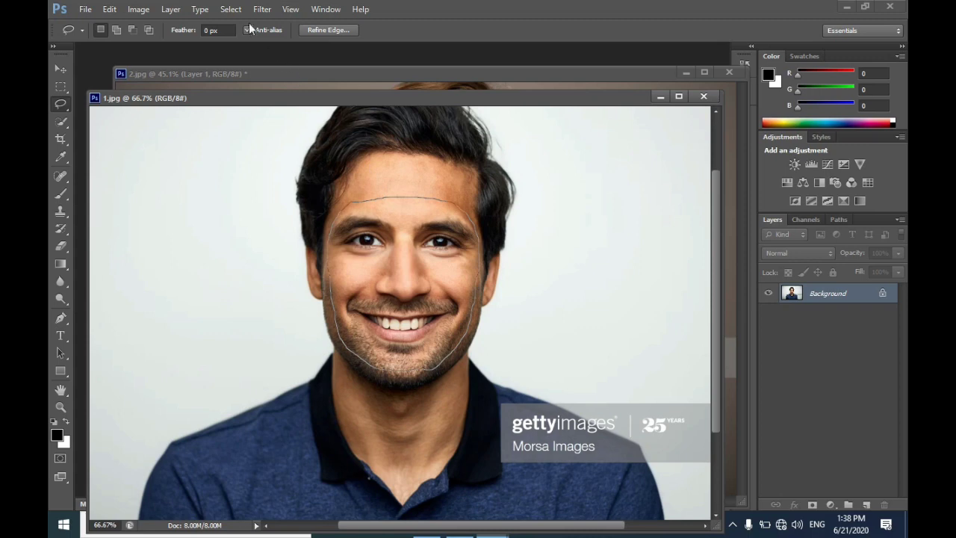
click(230, 9)
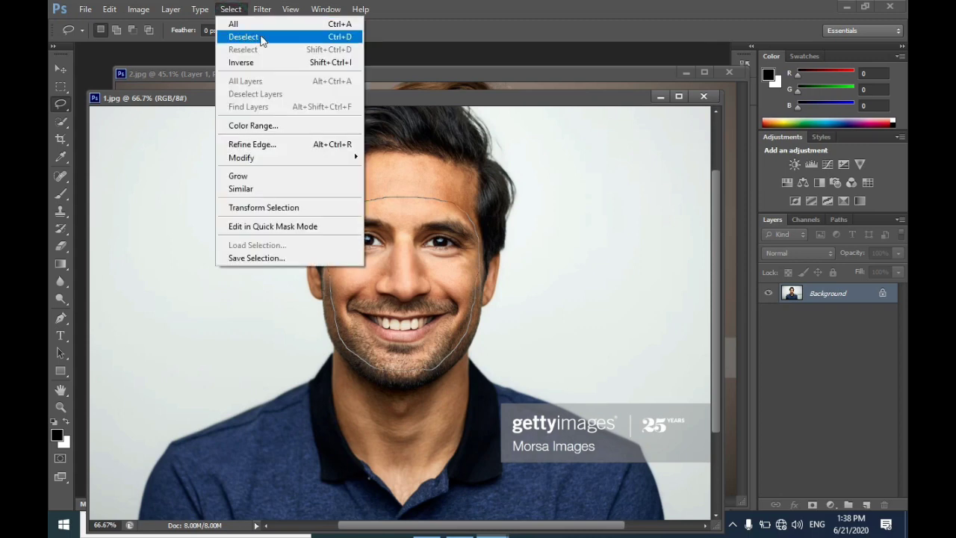
click(334, 38)
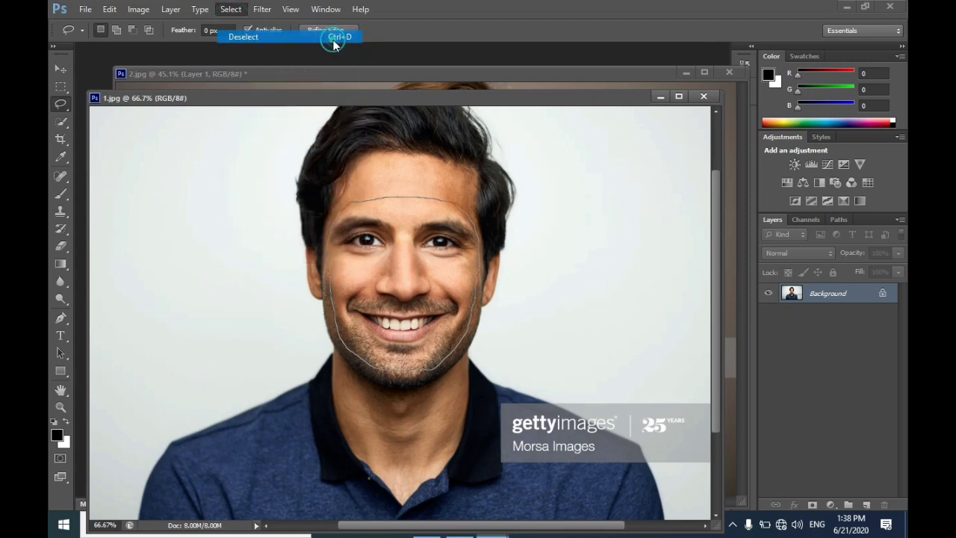
Trace a closed Pen tool path around the face in 1.jpg, across the forehead, down both cheeks and around the chin.
click(60, 325)
click(117, 316)
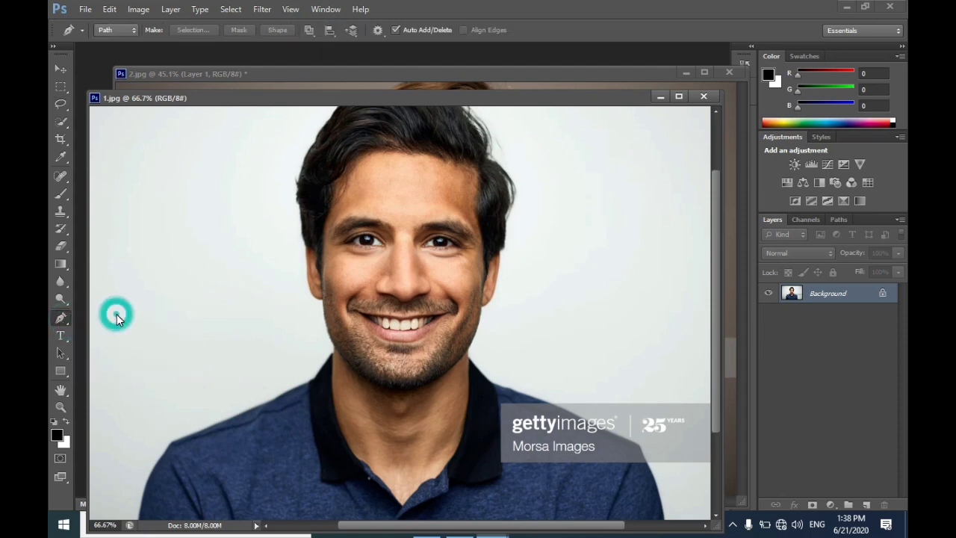
click(352, 202)
click(375, 198)
click(402, 198)
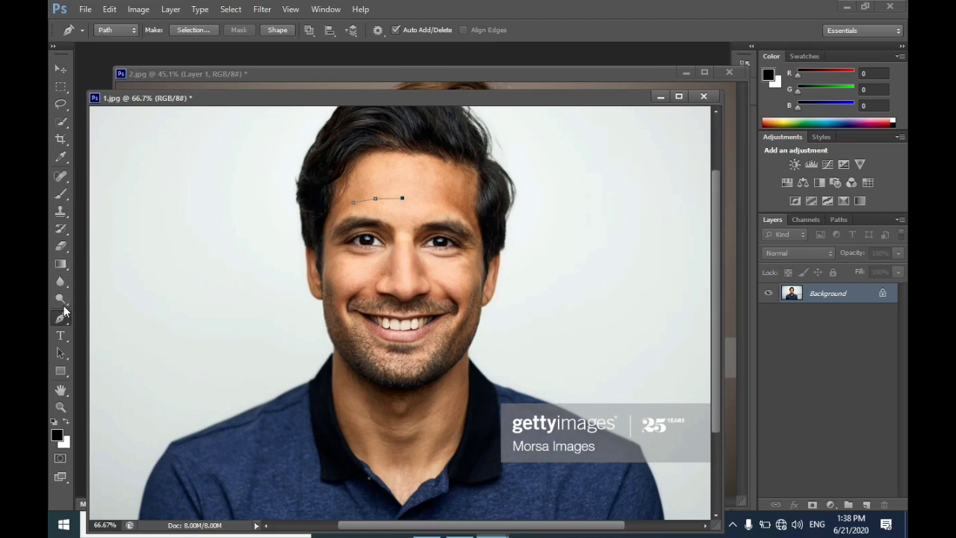
click(446, 203)
click(475, 226)
click(478, 248)
click(479, 274)
click(475, 302)
click(468, 325)
click(457, 347)
click(436, 361)
click(419, 370)
click(369, 366)
click(349, 349)
click(335, 330)
click(331, 304)
click(328, 268)
click(329, 247)
click(336, 215)
click(375, 200)
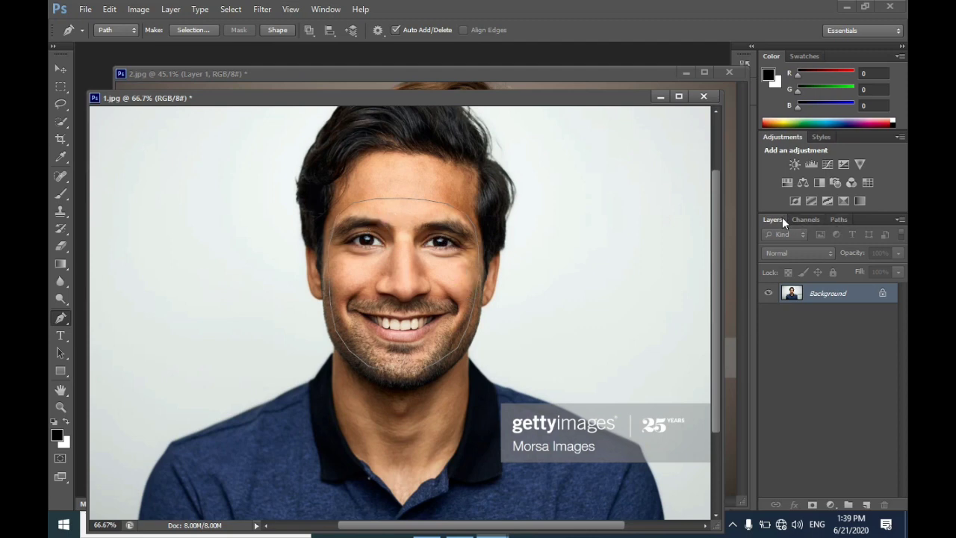
Load the work path around the face in 1.jpg as a selection.
click(838, 220)
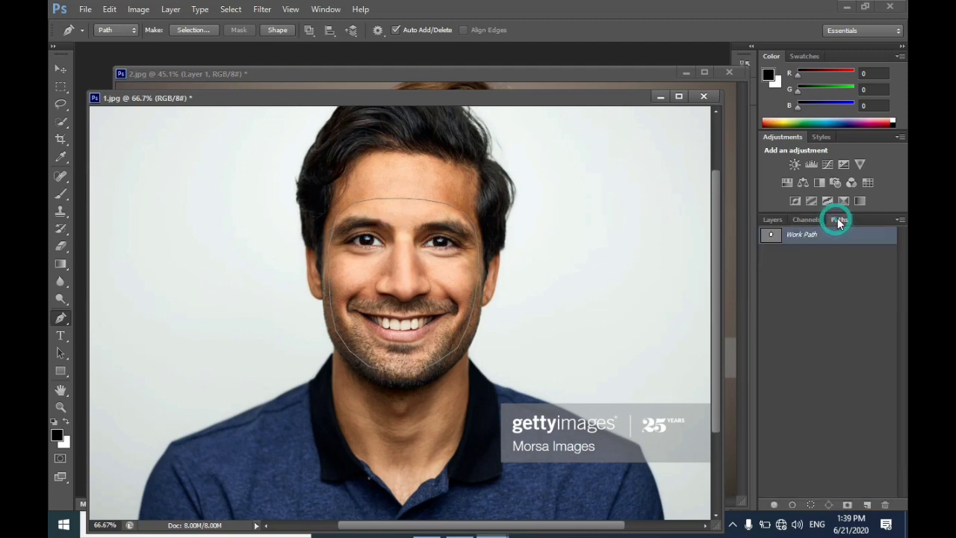
click(326, 9)
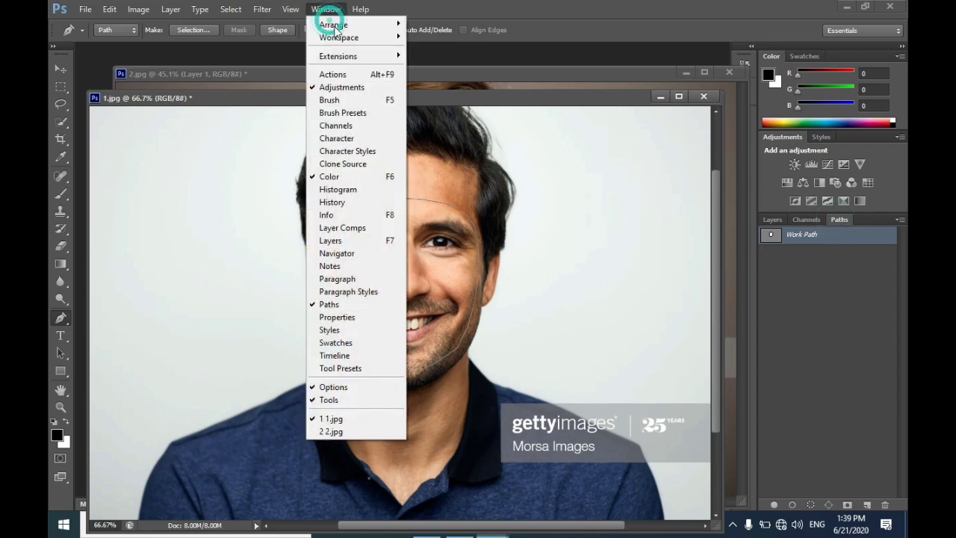
click(836, 223)
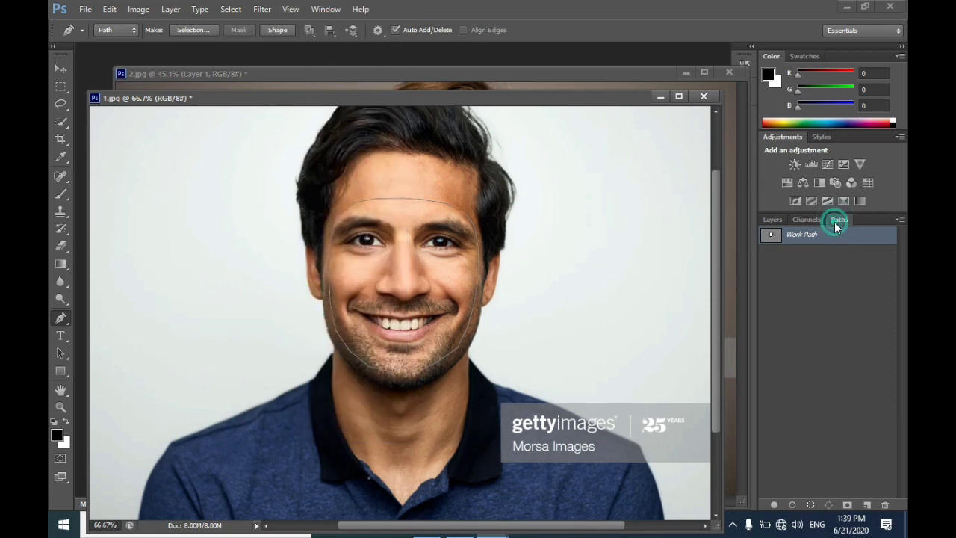
click(809, 507)
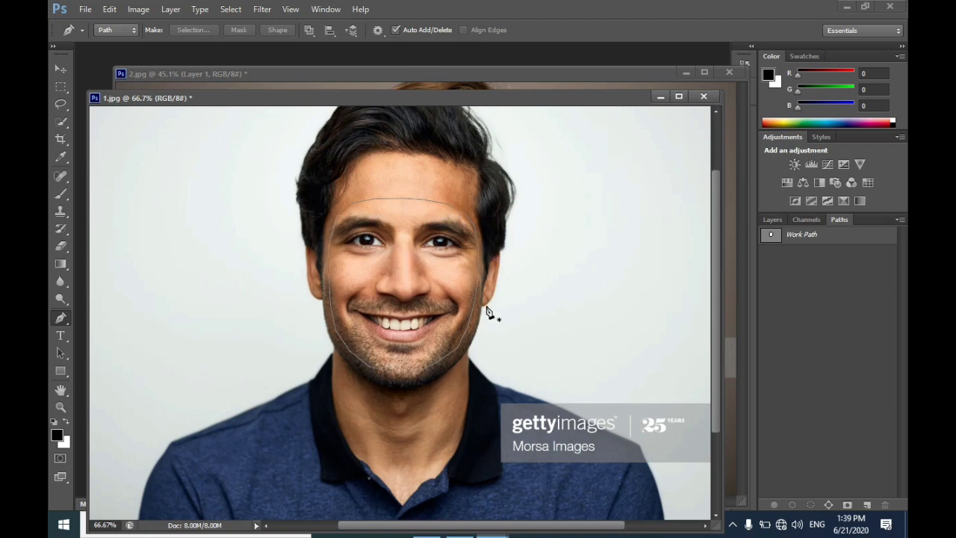
Shift the 1.jpg window slightly lower and copy the selected face.
drag(309, 98, 329, 107)
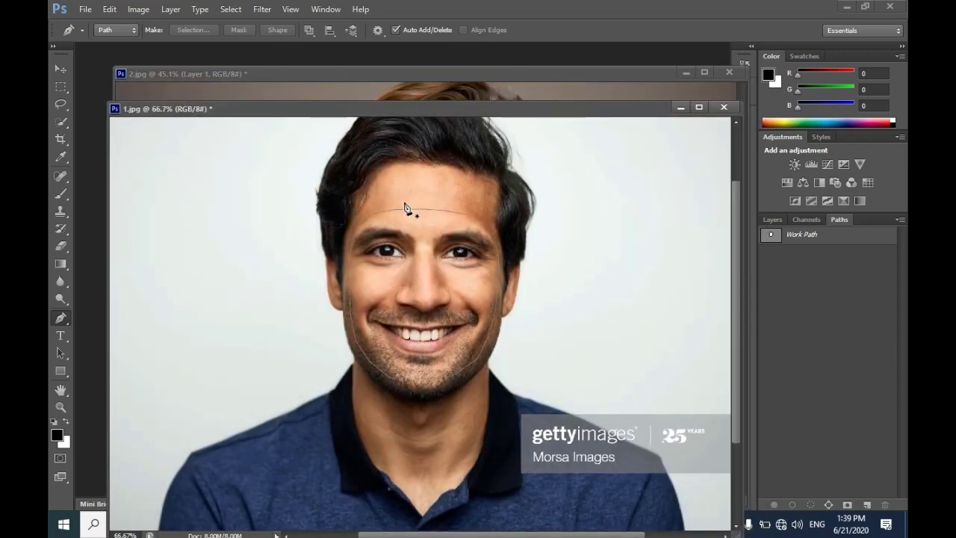
click(111, 10)
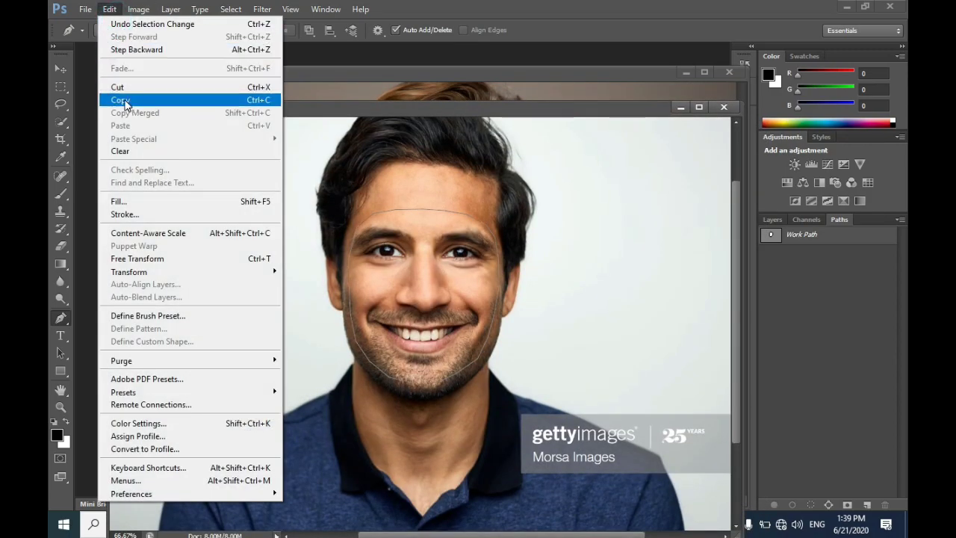
click(125, 103)
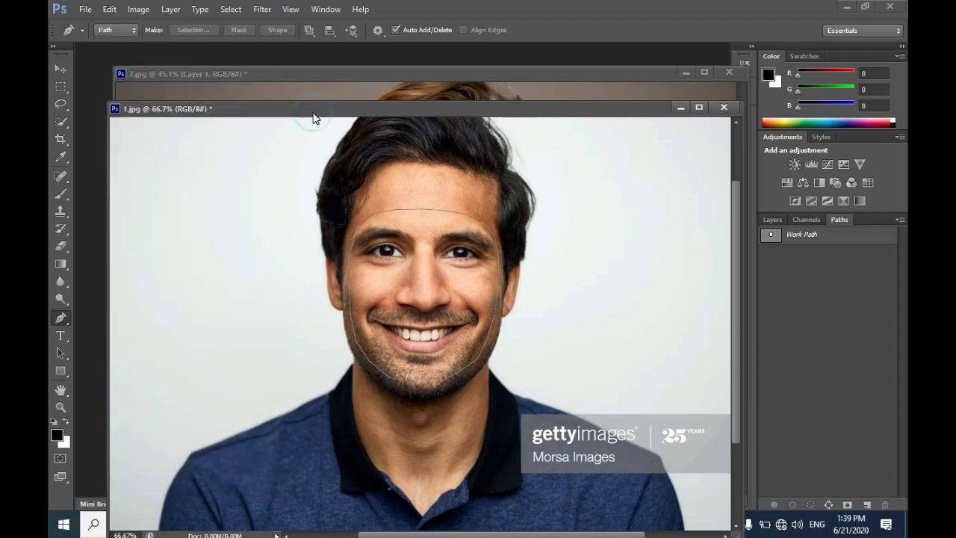
Transfer the selected face from 1.jpg into 2.jpg with the Move tool and place it partly over the bearded man's face.
click(64, 69)
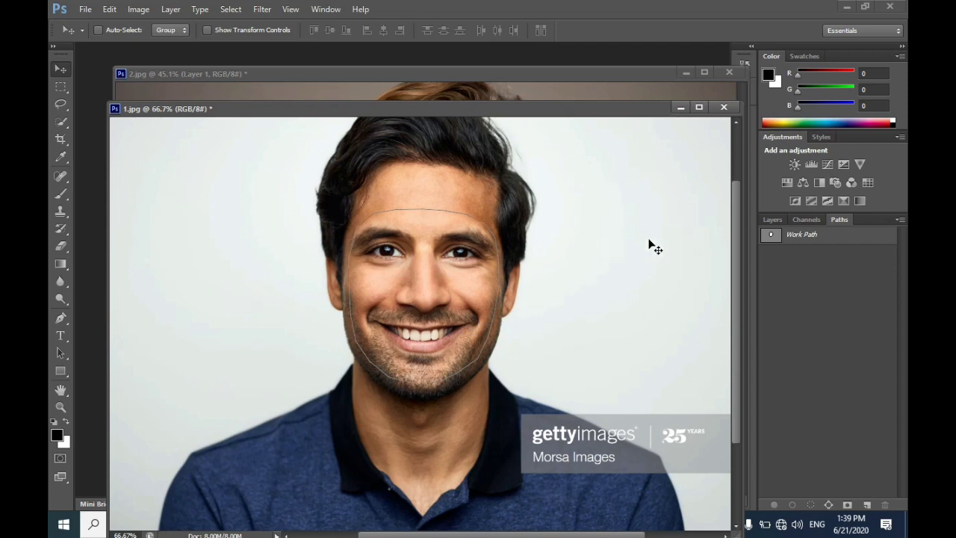
click(775, 221)
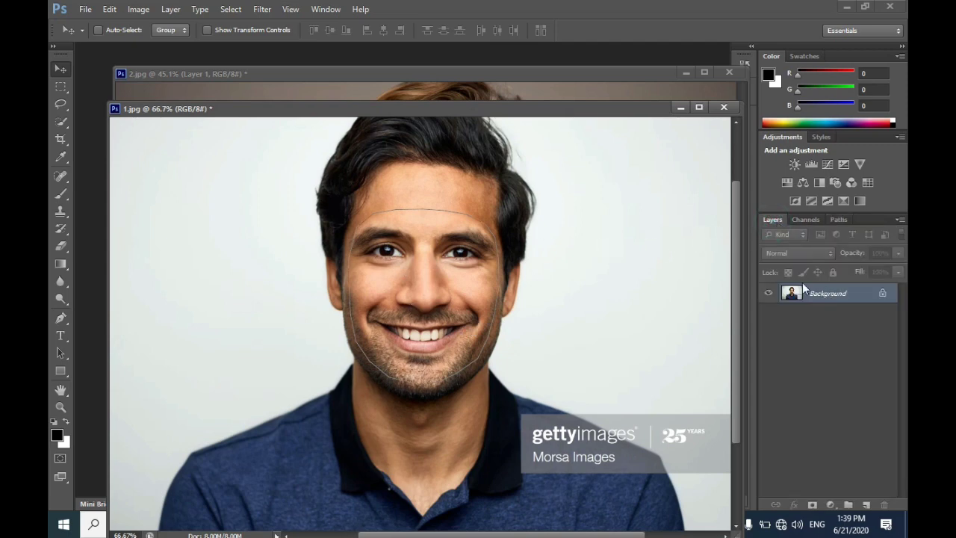
drag(416, 238, 199, 91)
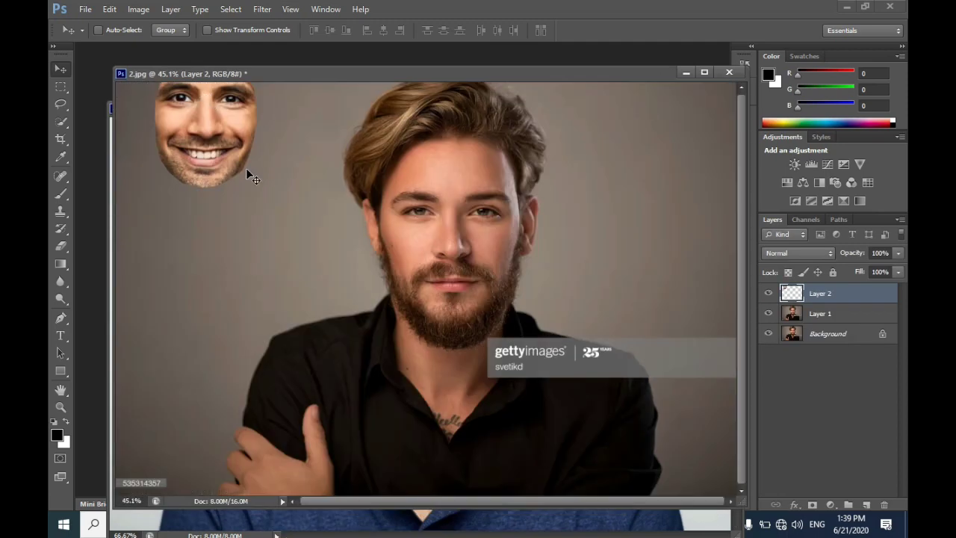
drag(228, 140, 400, 237)
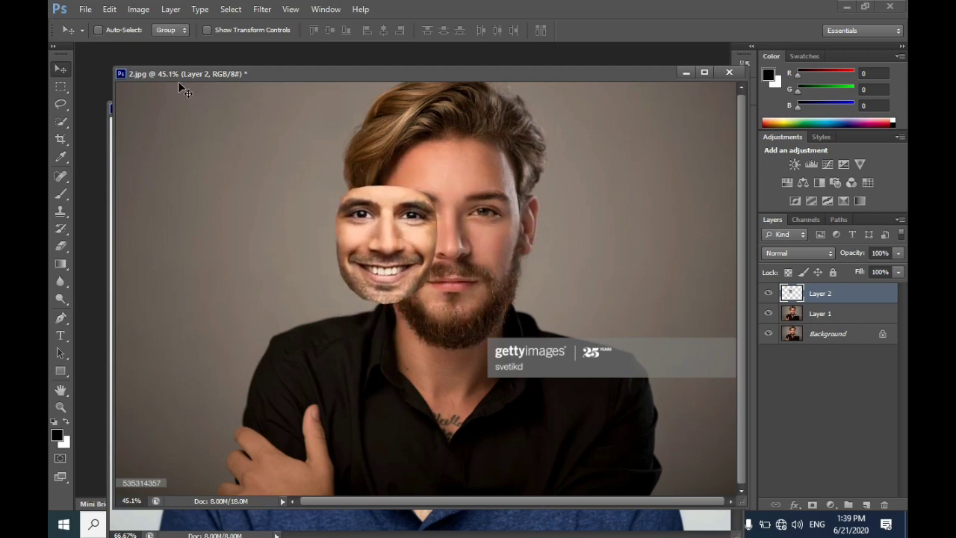
Close 1.jpg without saving its changes and move the 2.jpg window back to the workspace's upper edge.
drag(173, 74, 192, 80)
click(236, 107)
drag(340, 121, 342, 97)
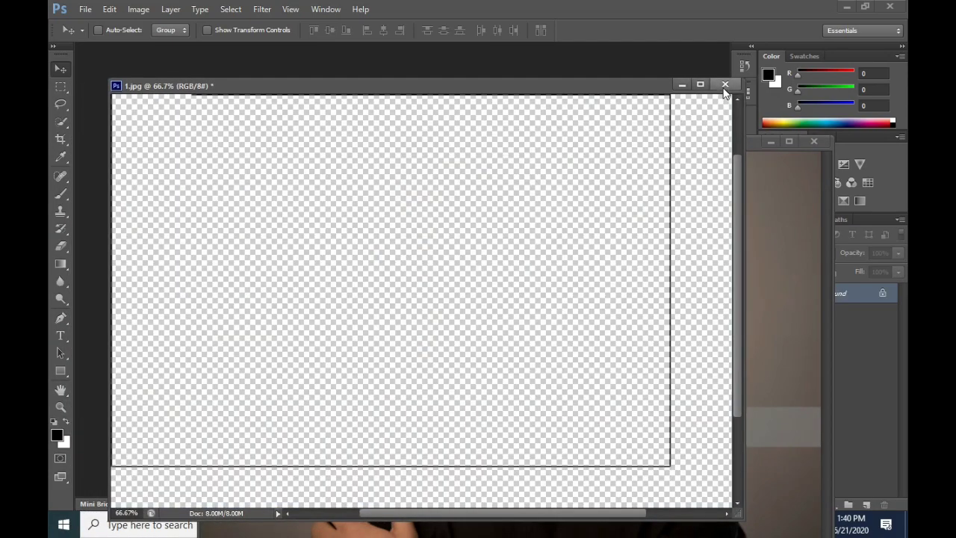
click(725, 86)
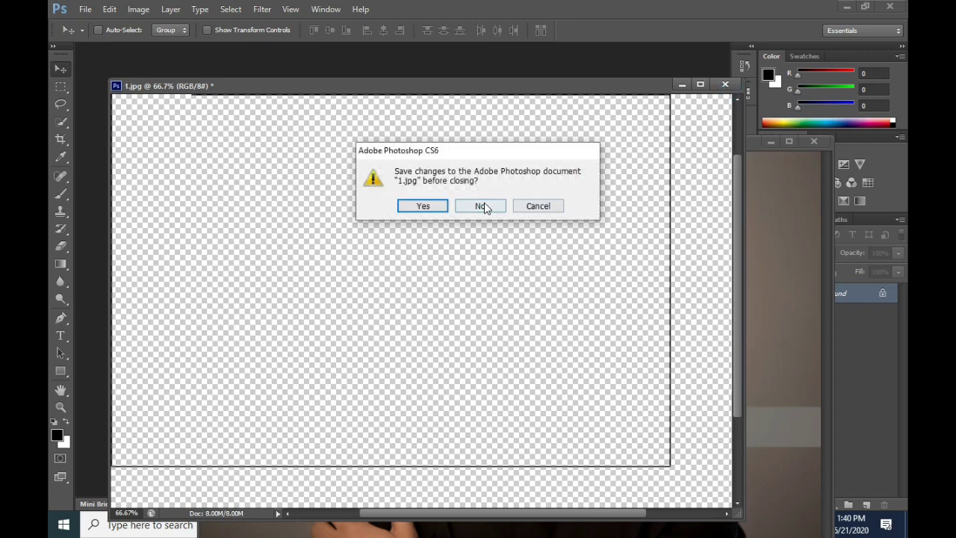
click(481, 205)
drag(470, 142, 352, 66)
Fit the transferred face over the bearded man's face, scaling it to about 125% wide and 137% high and rotating it -1.14°.
drag(366, 196, 452, 213)
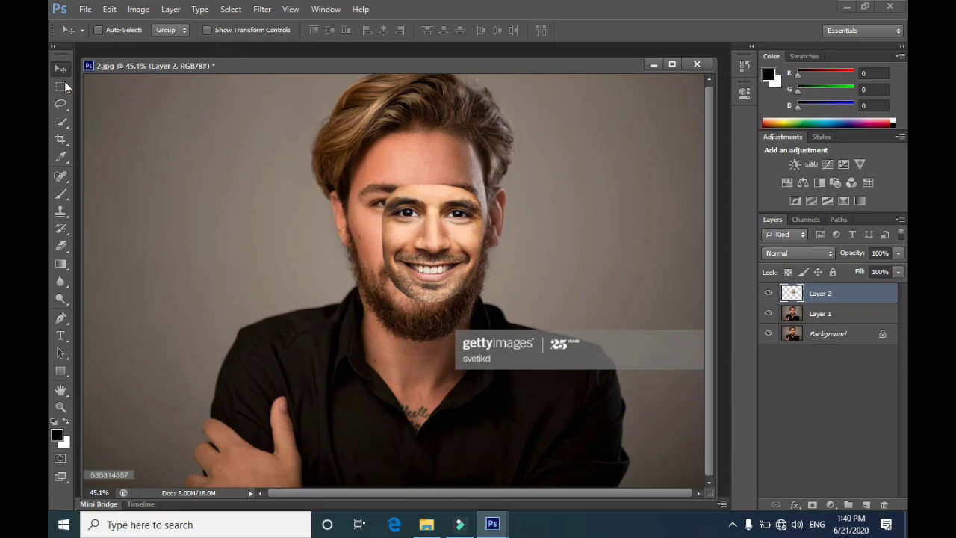
click(208, 30)
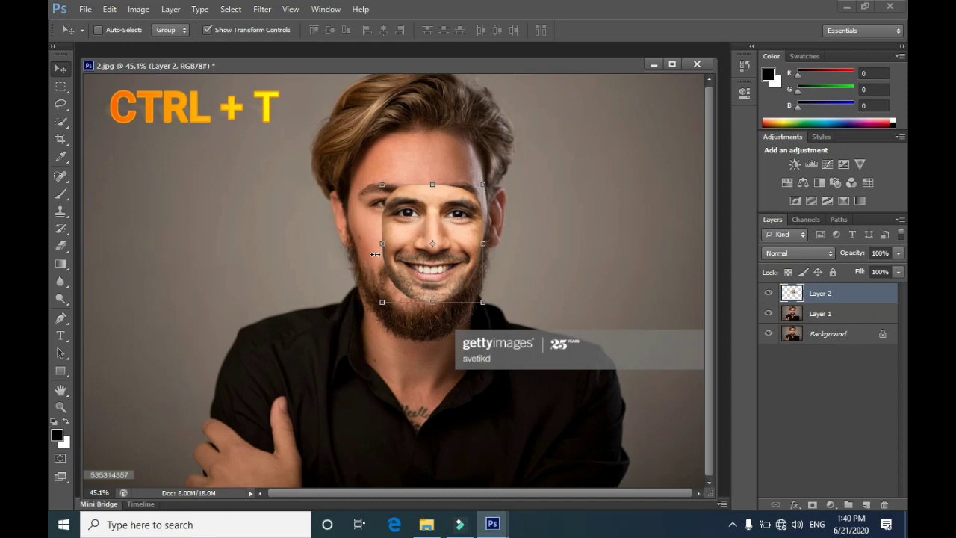
mouse_move(449, 204)
mouse_down()
mouse_move(432, 198)
mouse_move(475, 164)
mouse_move(492, 134)
mouse_move(453, 219)
mouse_up()
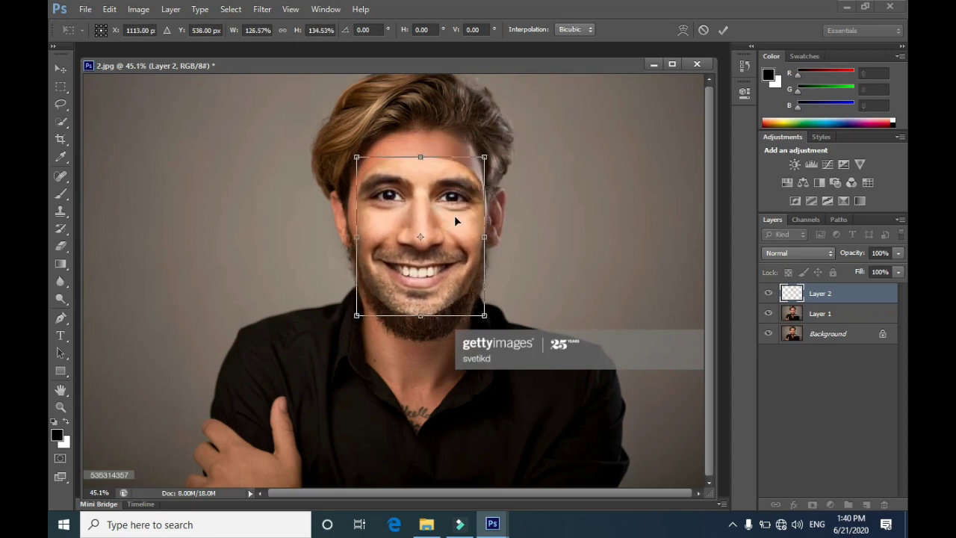
drag(504, 151, 480, 153)
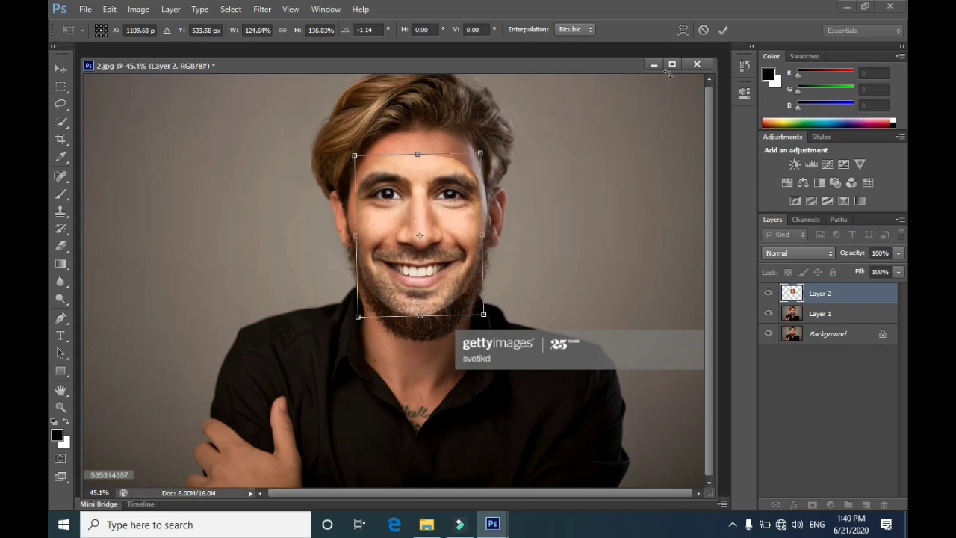
click(721, 32)
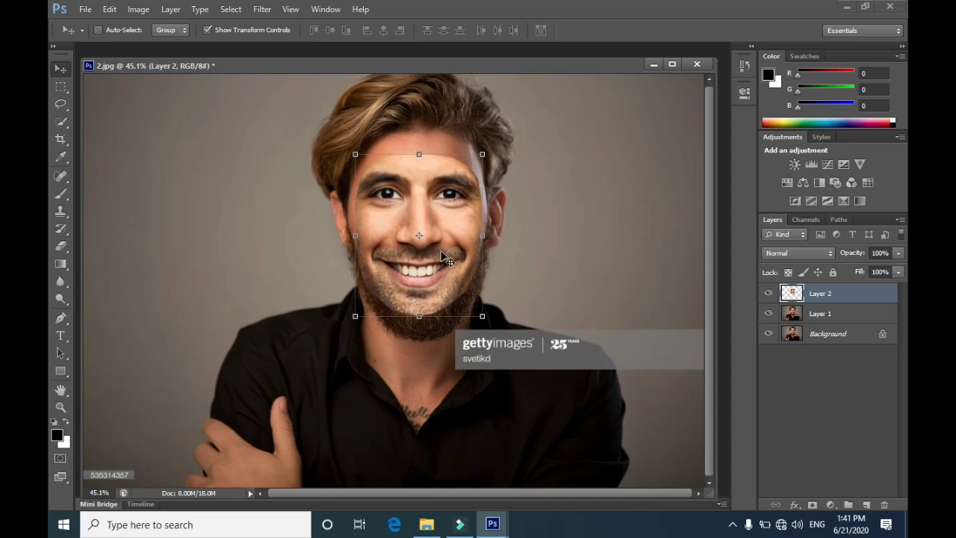
Set the face layer's opacity to 53% and align it with the features beneath, moving it slightly lower and scaling it to about 102%.
click(898, 254)
drag(899, 269, 866, 271)
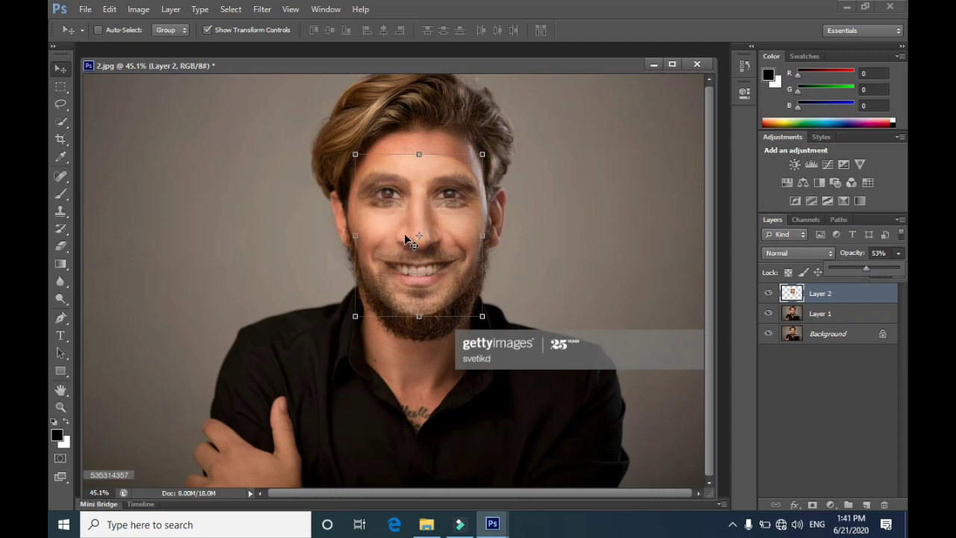
drag(411, 217, 418, 231)
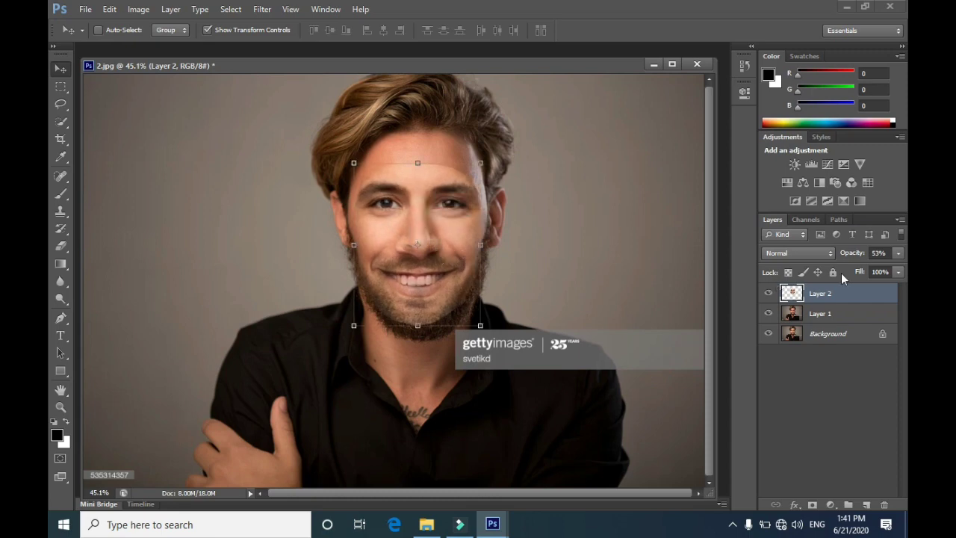
drag(482, 162, 491, 158)
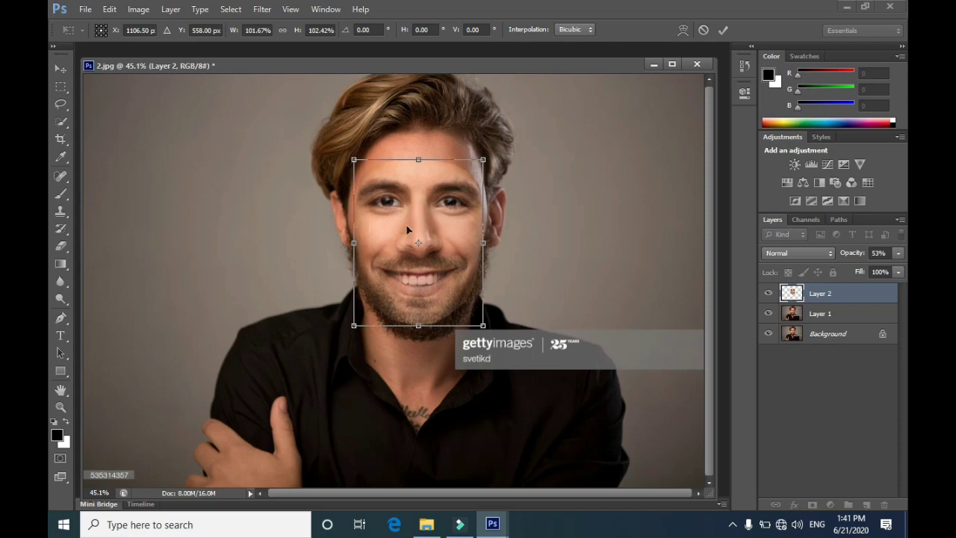
click(723, 30)
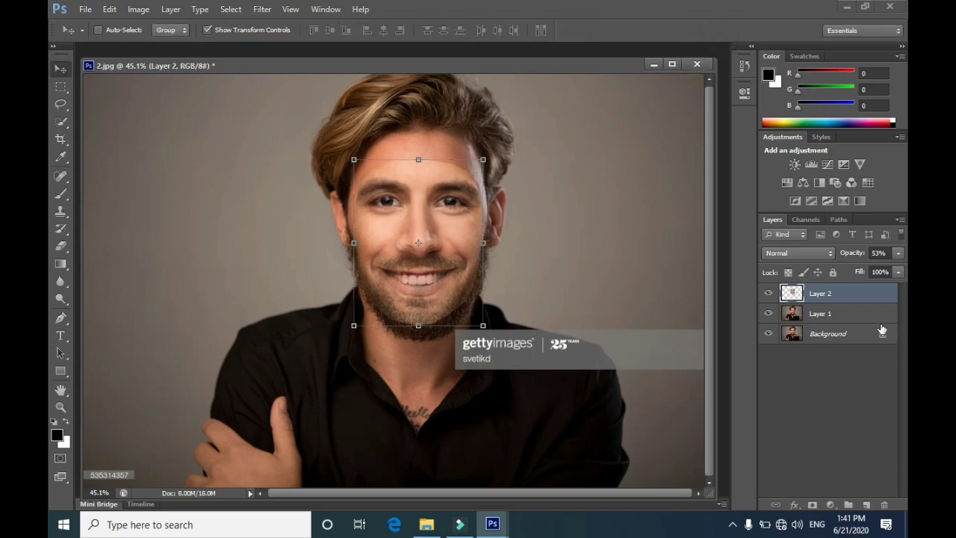
Restore the face layer's opacity to 100% and load the outline of Layer 2 as a selection.
click(898, 254)
drag(874, 271, 907, 275)
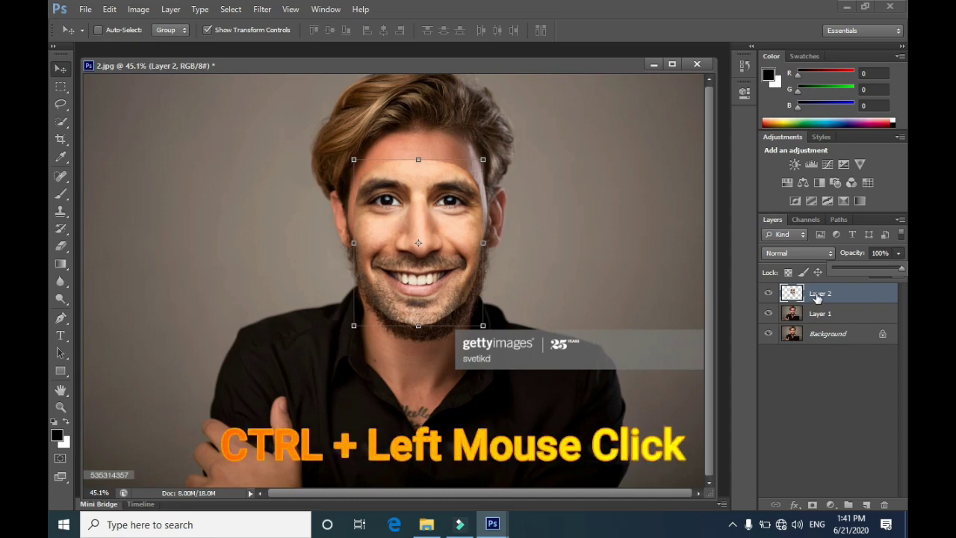
ctrl+click(793, 296)
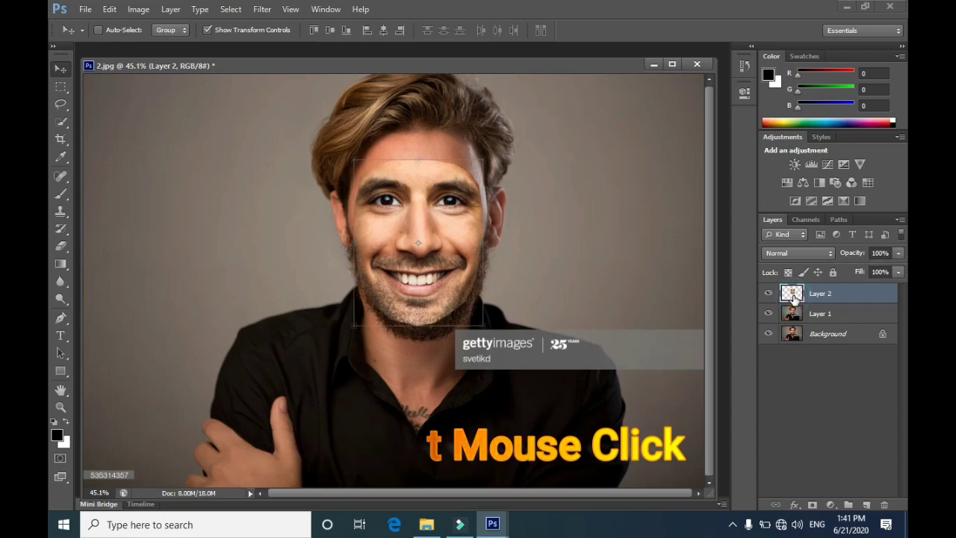
Contract the face selection by 6 pixels.
click(231, 10)
mouse_move(253, 161)
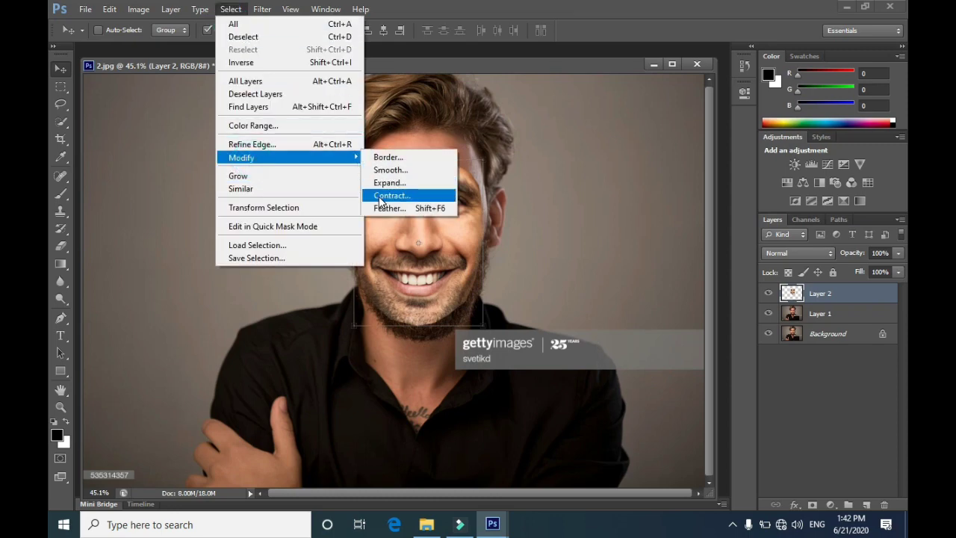
click(379, 197)
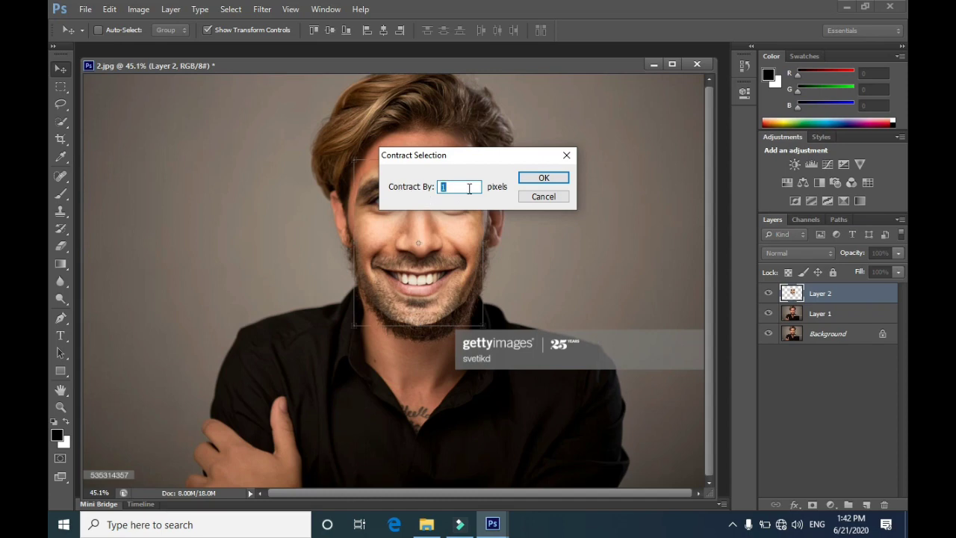
drag(469, 188, 444, 186)
drag(436, 155, 549, 133)
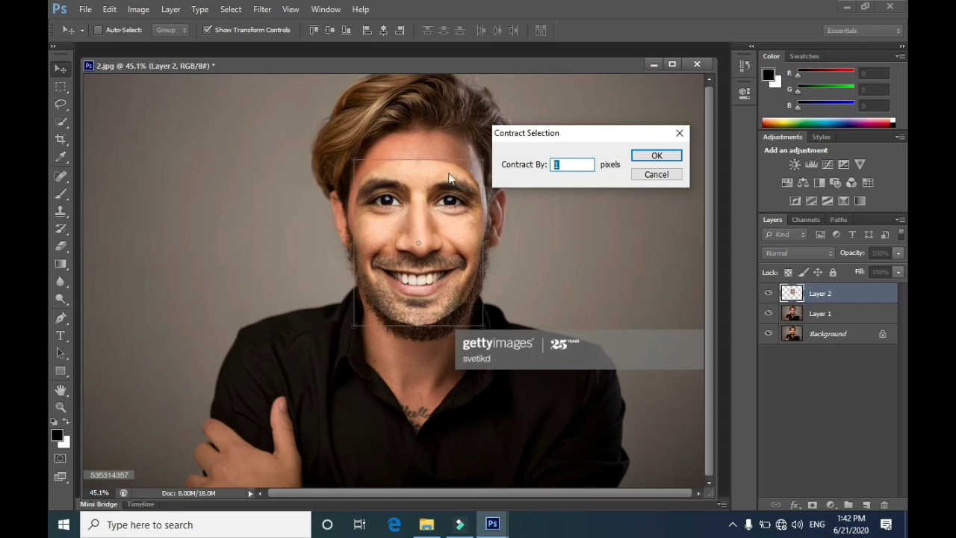
drag(538, 134, 505, 130)
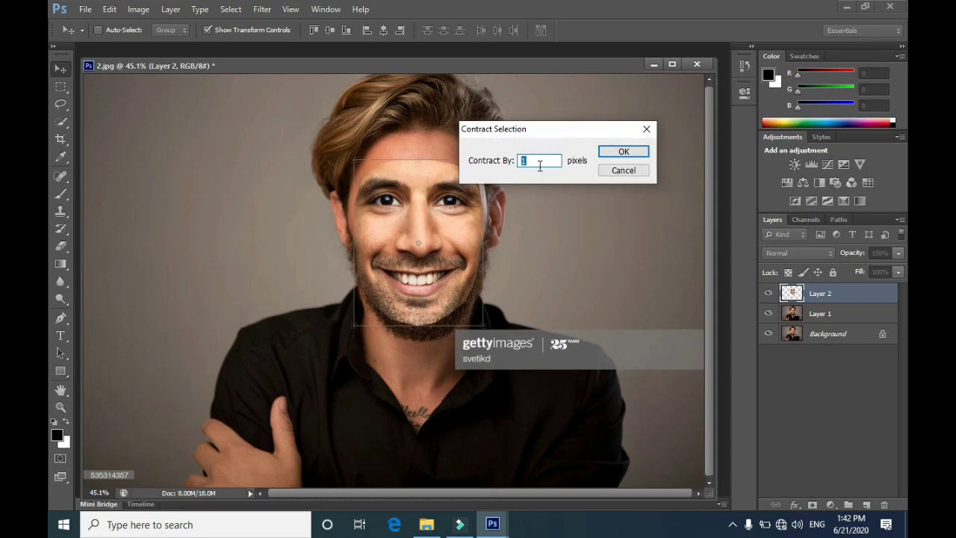
text(6)
click(622, 152)
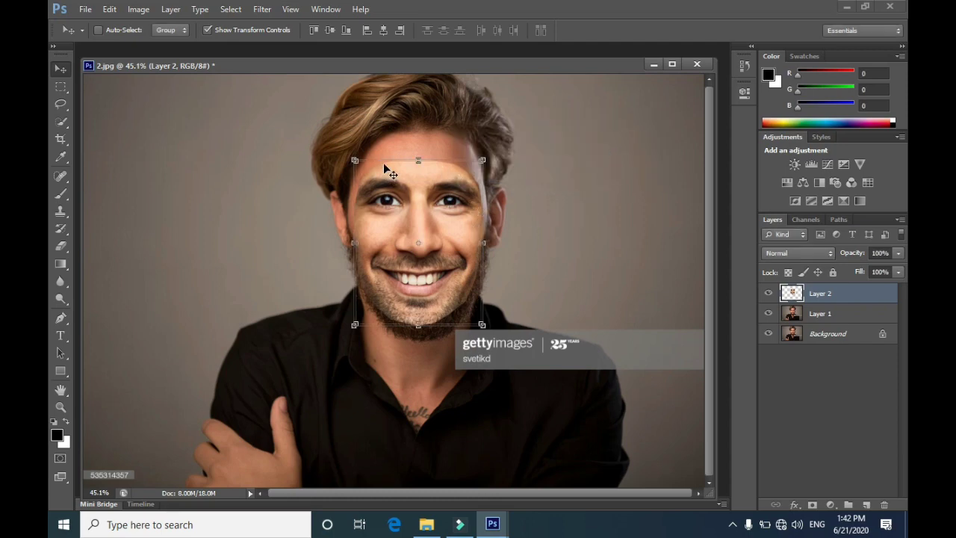
Delete the selected face area from Layer 1, make Layer 2 active again and remove the selection.
click(792, 315)
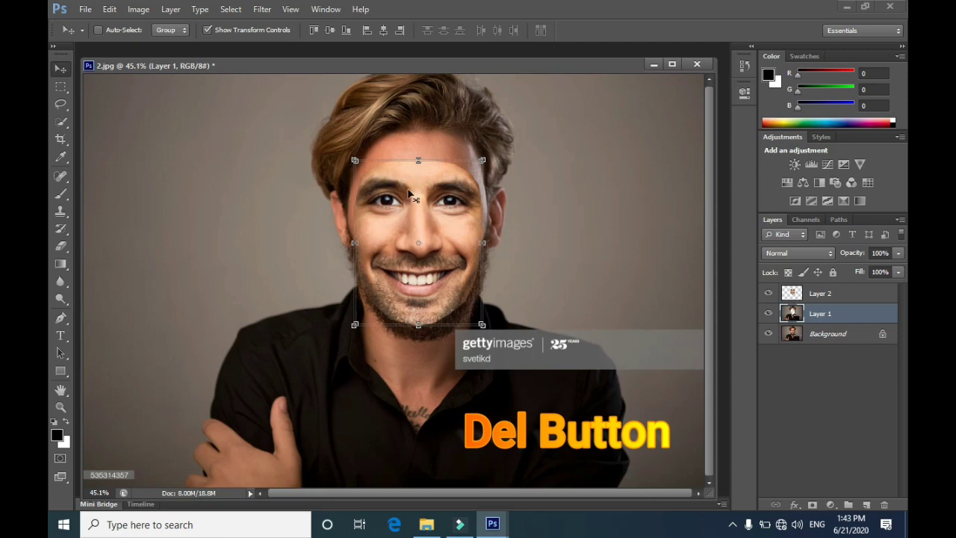
click(792, 294)
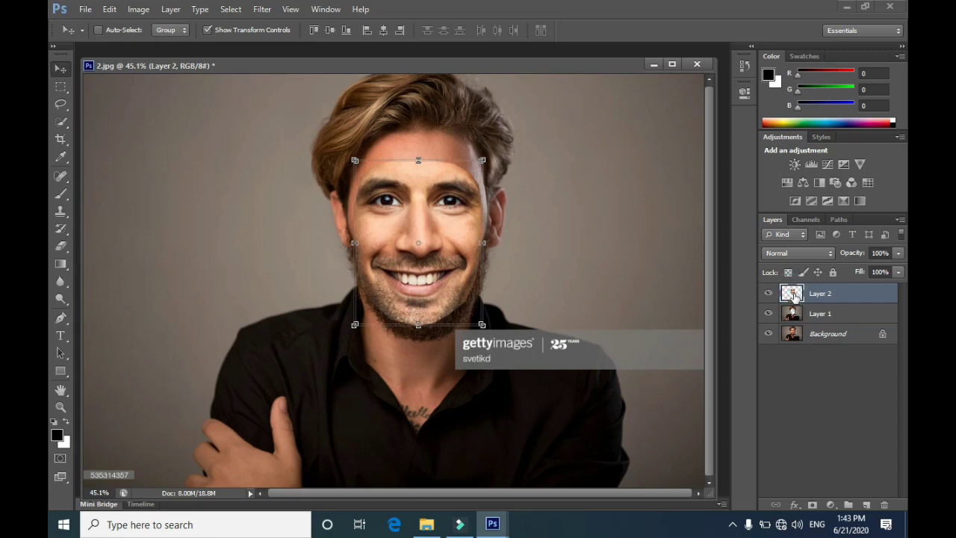
click(232, 9)
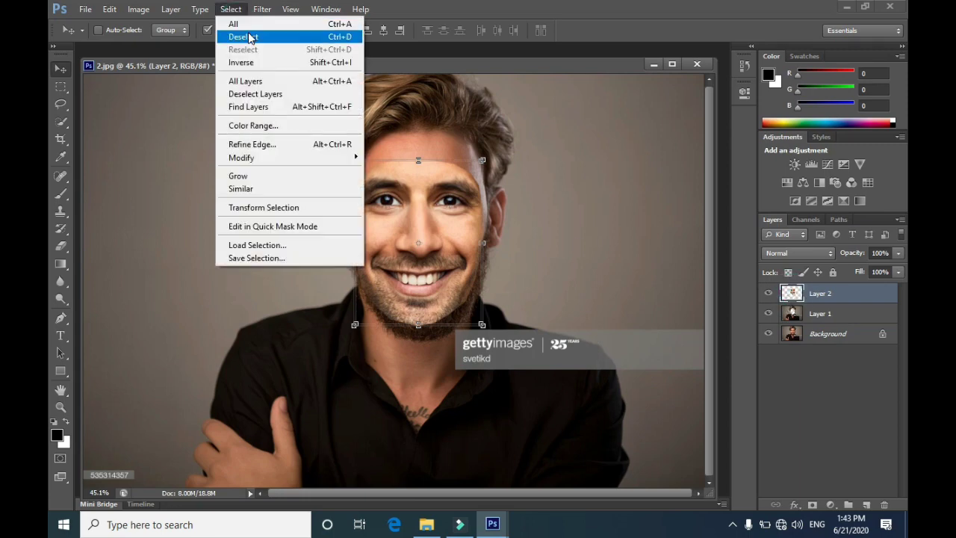
click(351, 36)
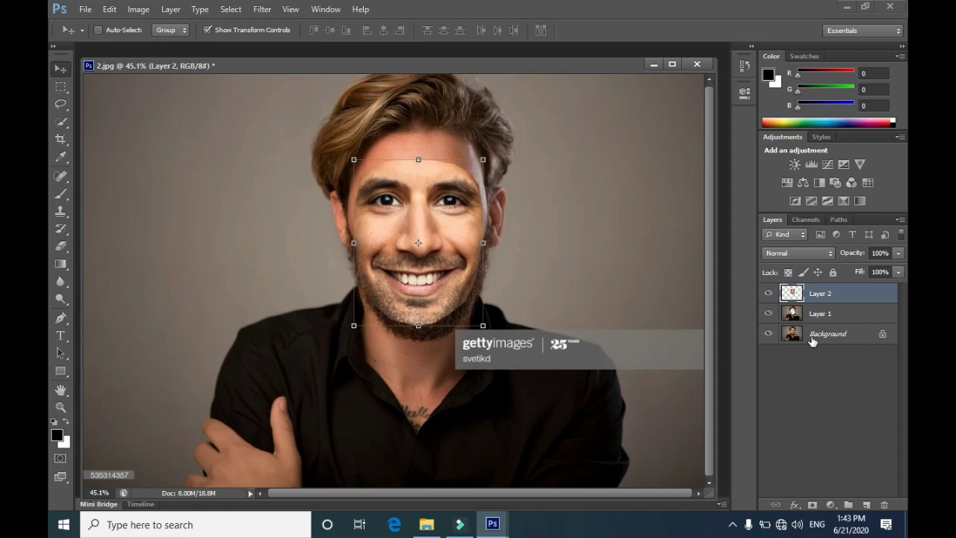
Hide the Background layer and select Layer 1 and Layer 2 together.
click(768, 337)
click(819, 319)
click(822, 299)
ctrl+click(833, 318)
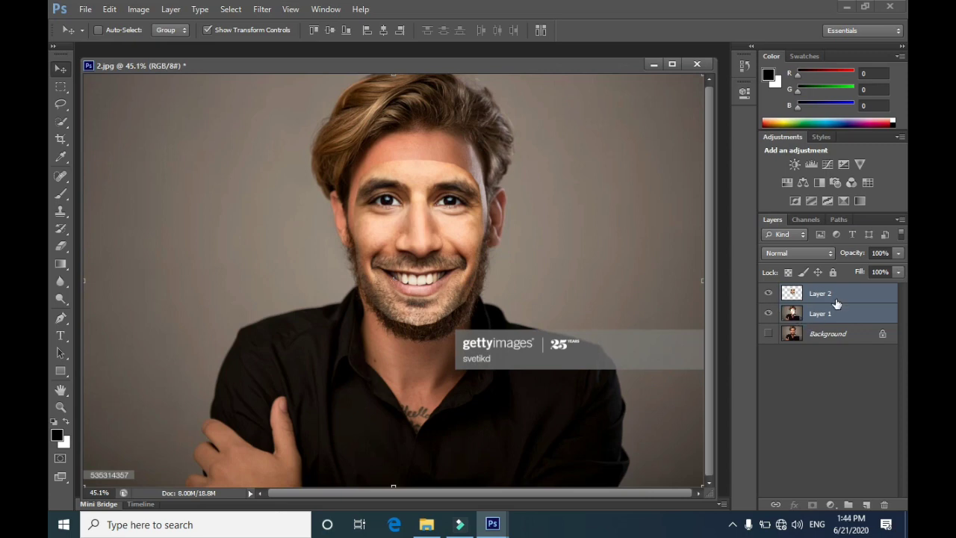
Auto-blend the two selected layers using the Stack Images method with Seamless Tones and Colors.
click(112, 9)
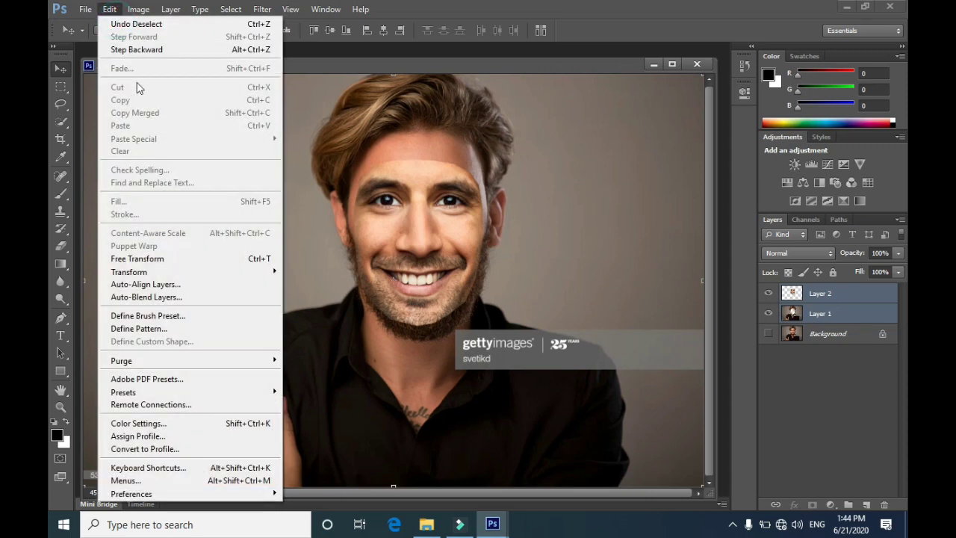
click(146, 298)
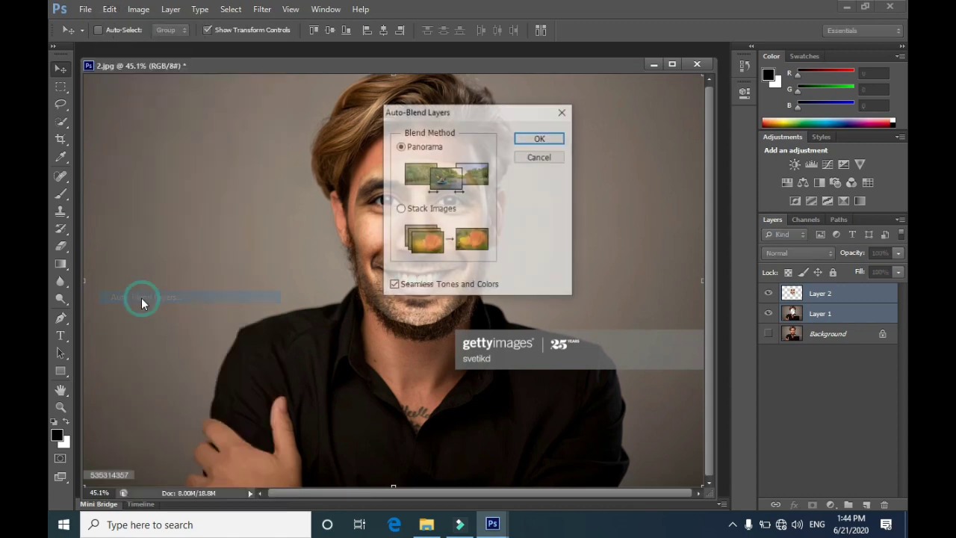
click(430, 212)
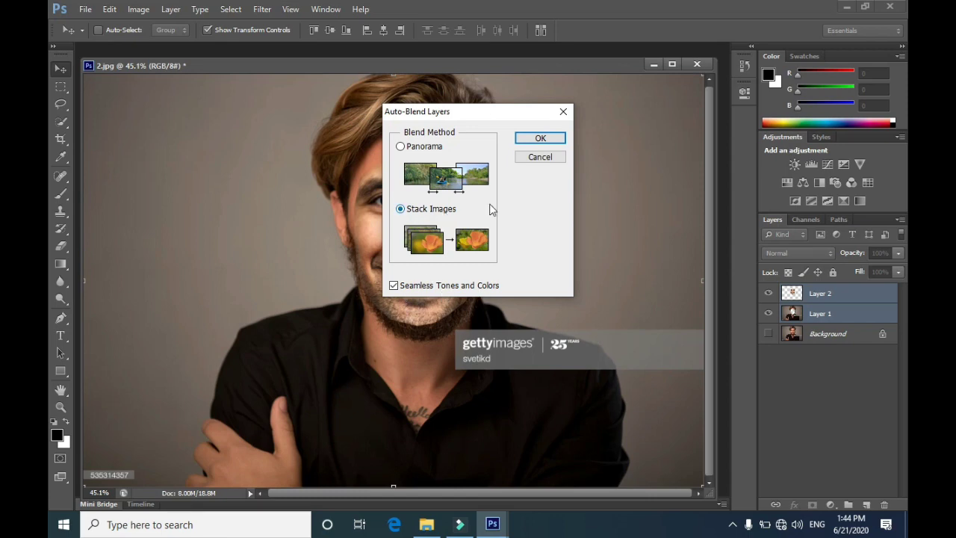
click(540, 137)
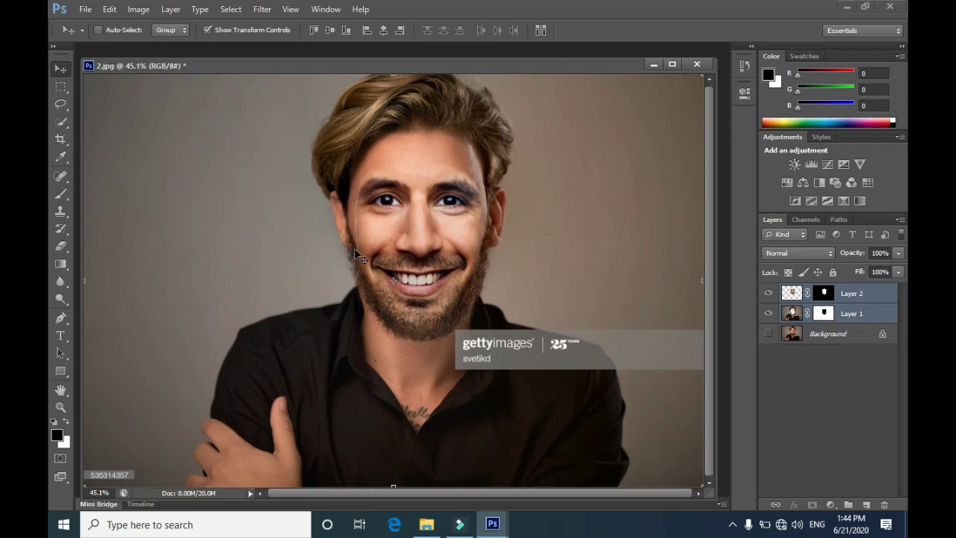
mouse_move(327, 71)
mouse_down()
mouse_move(356, 68)
mouse_move(345, 69)
mouse_up()
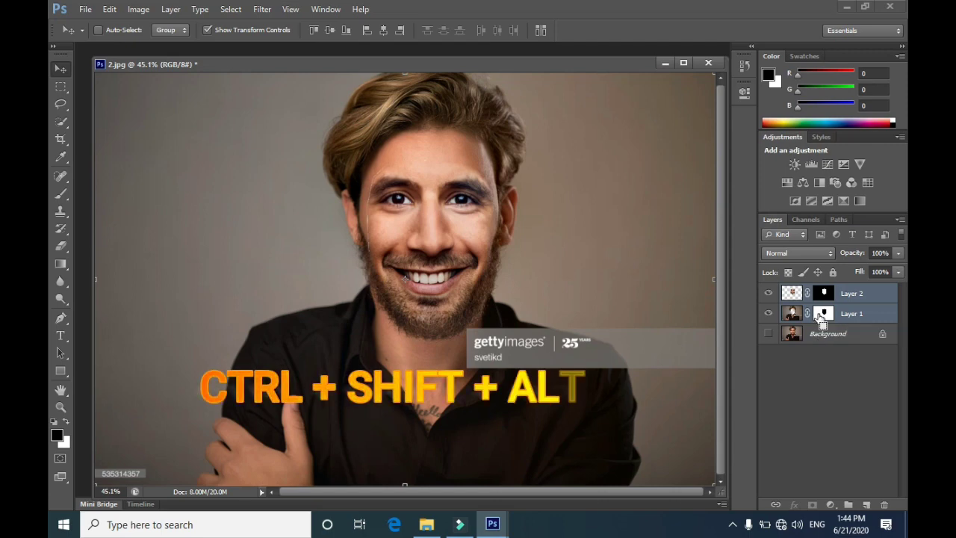
Stamp the visible layers into a new merged layer, hide Layer 2 and Layer 1, and show the Background again.
key(ctrl+shift+alt+e)
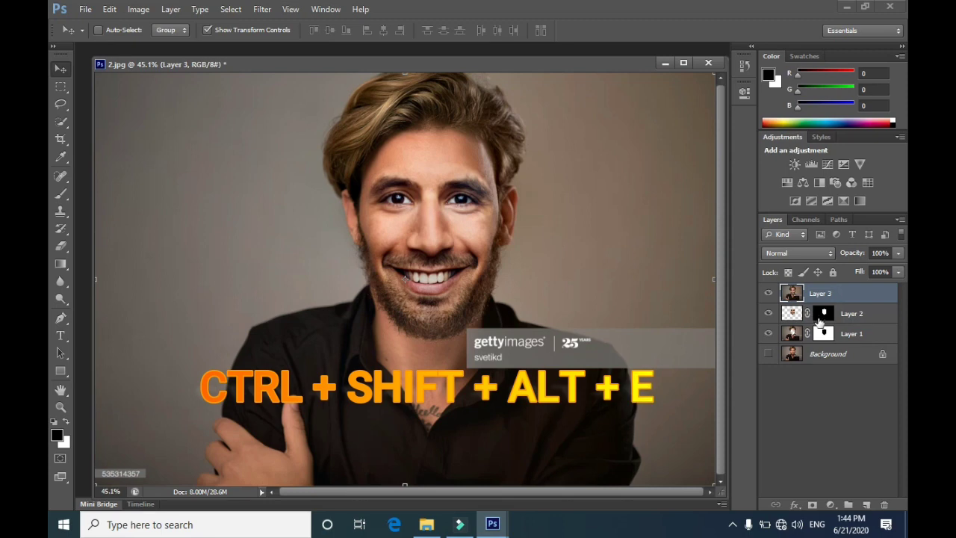
click(769, 313)
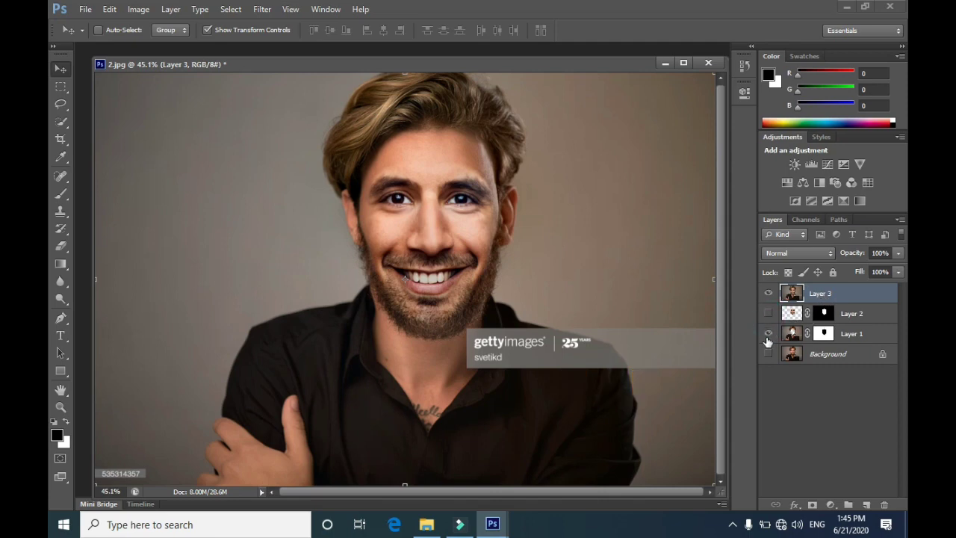
click(768, 334)
click(769, 355)
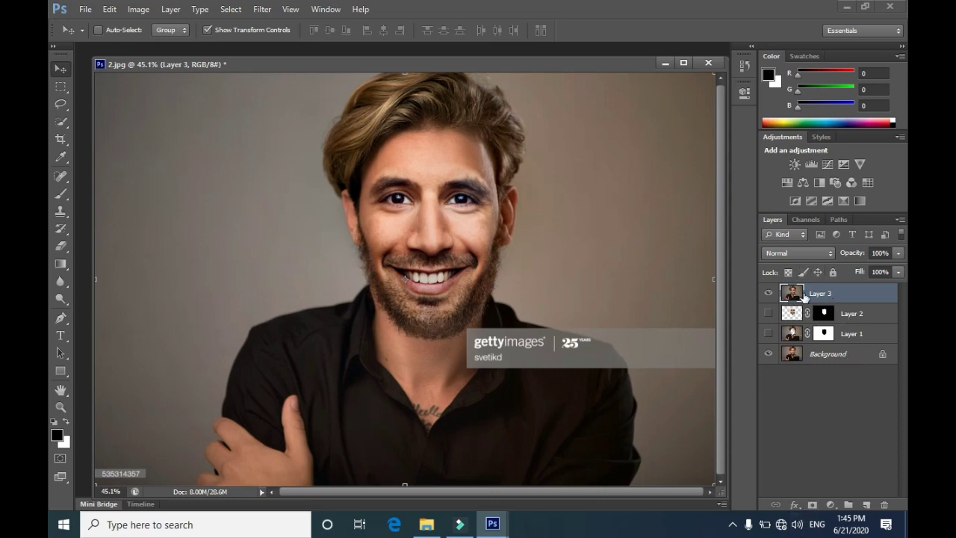
Add a layer mask to Layer 3 and ready the Brush tool with black as the foreground colour.
click(812, 506)
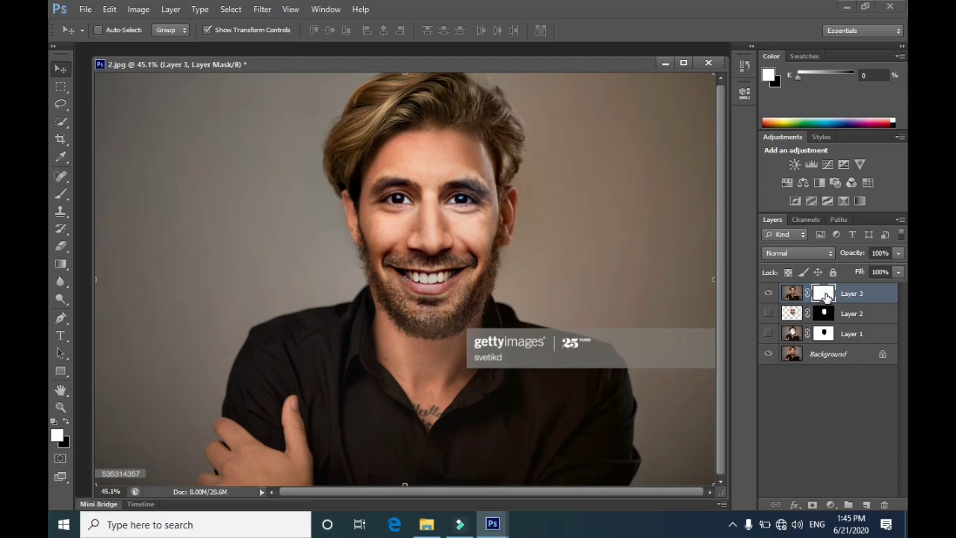
click(63, 197)
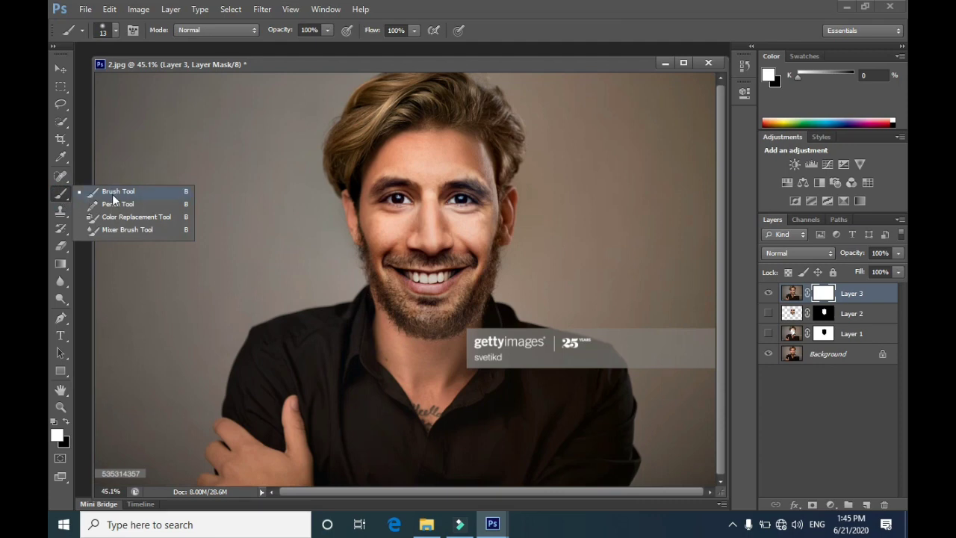
click(113, 194)
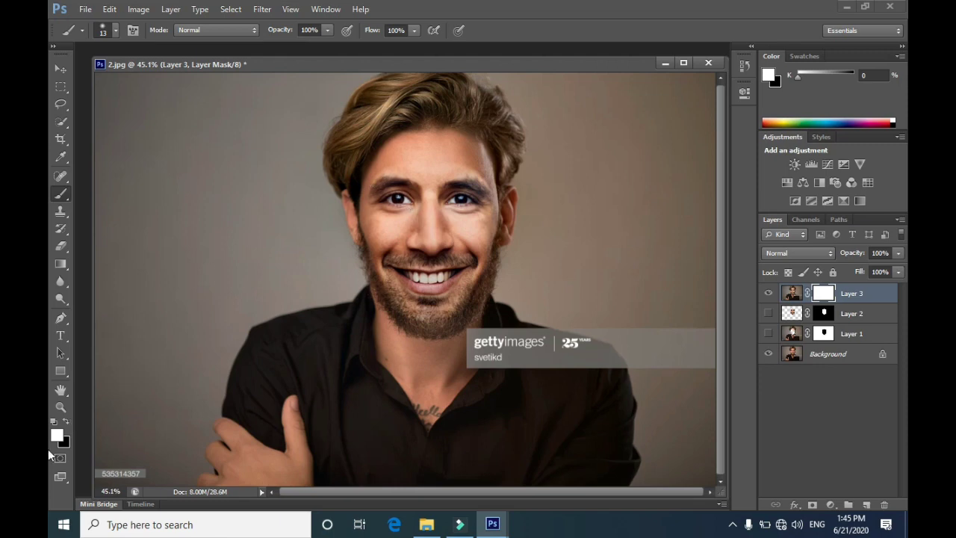
click(60, 407)
click(396, 187)
click(398, 186)
click(427, 186)
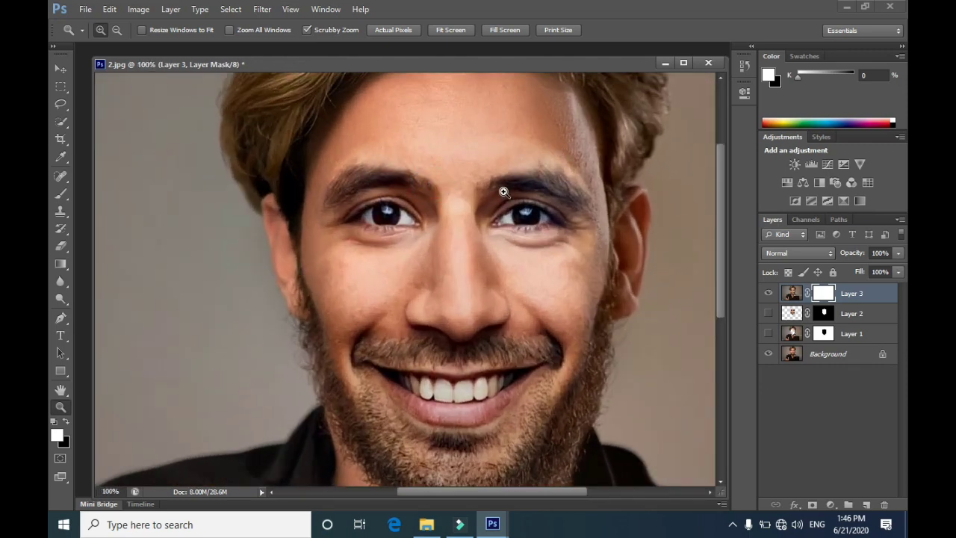
click(116, 30)
click(315, 180)
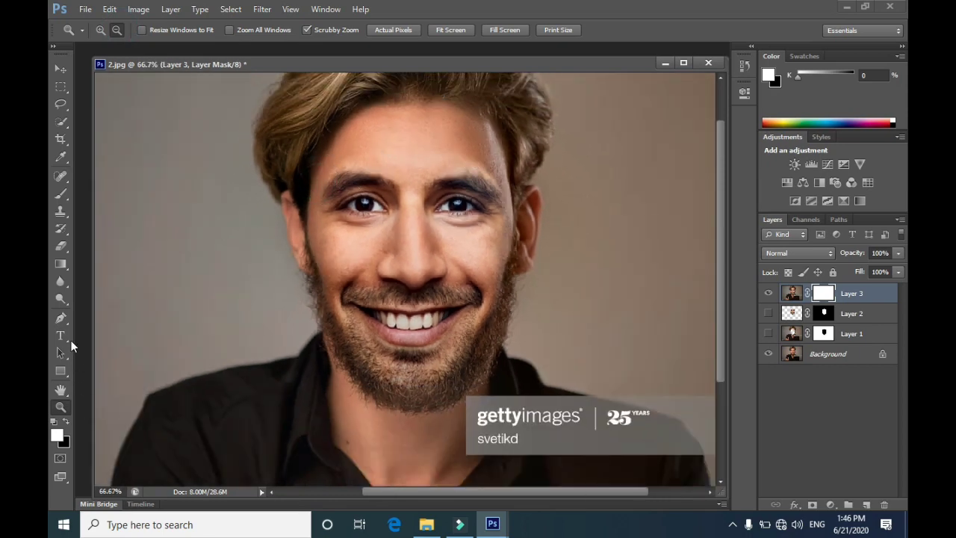
click(61, 195)
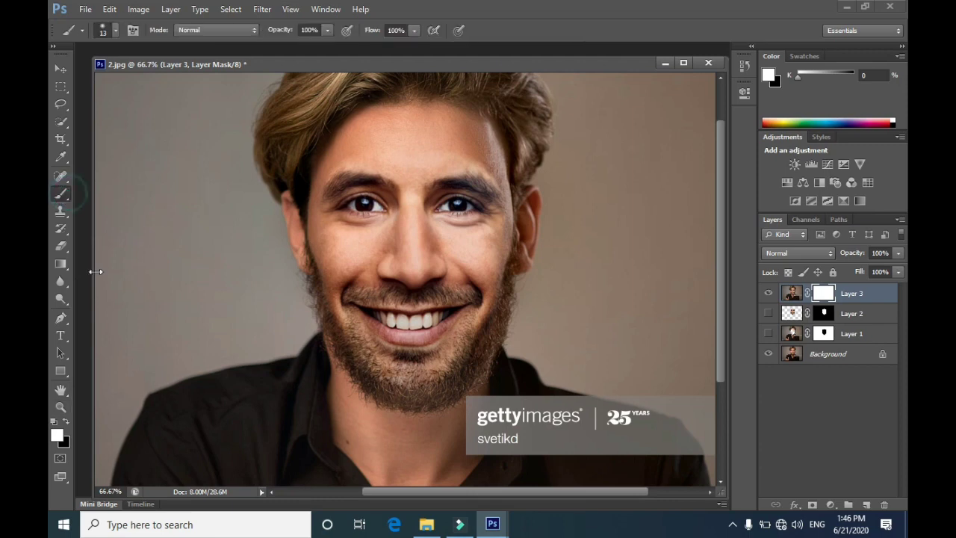
click(67, 421)
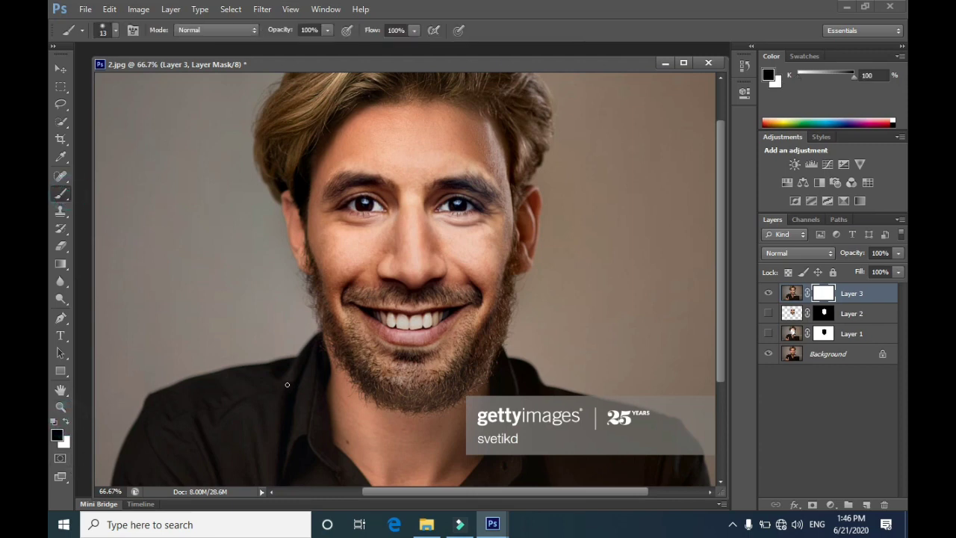
Paint black on Layer 3's mask across the forehead with a soft round 77 px brush at 0% hardness.
right_click(353, 247)
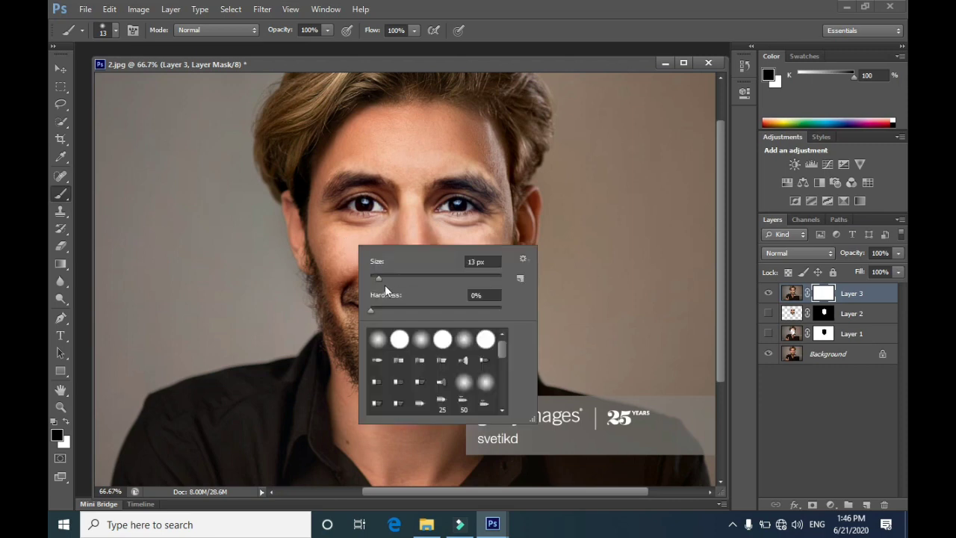
drag(380, 281, 399, 281)
mouse_move(415, 278)
mouse_down()
mouse_move(460, 279)
mouse_move(420, 280)
mouse_up()
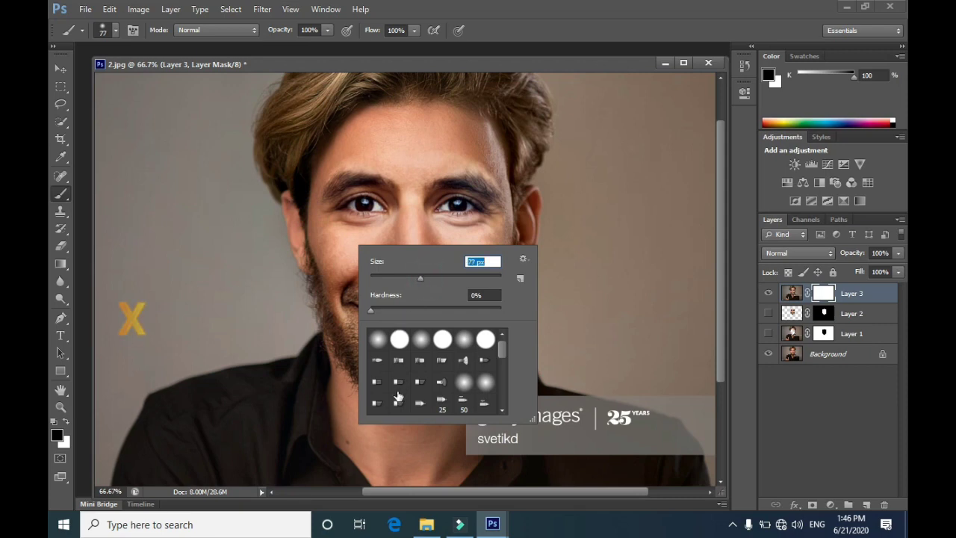
click(379, 346)
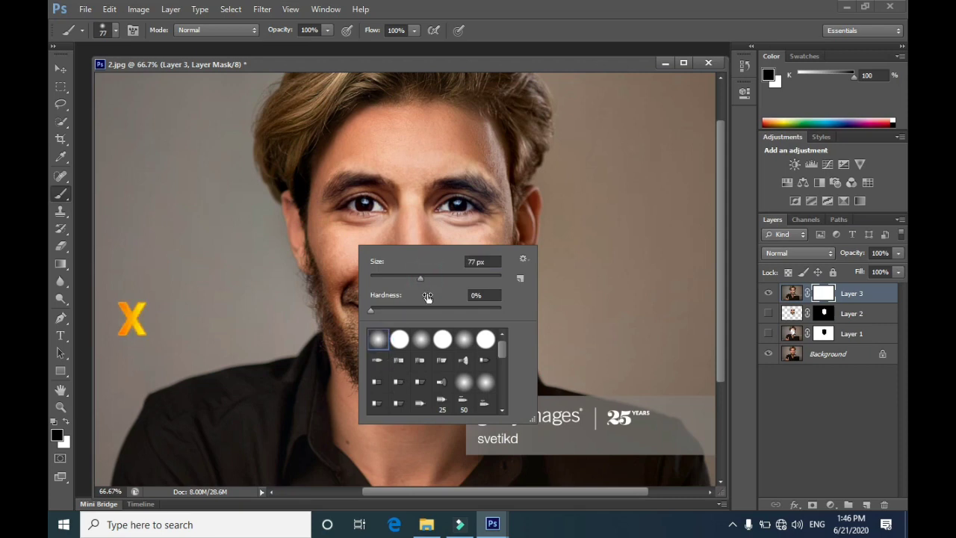
key(b)
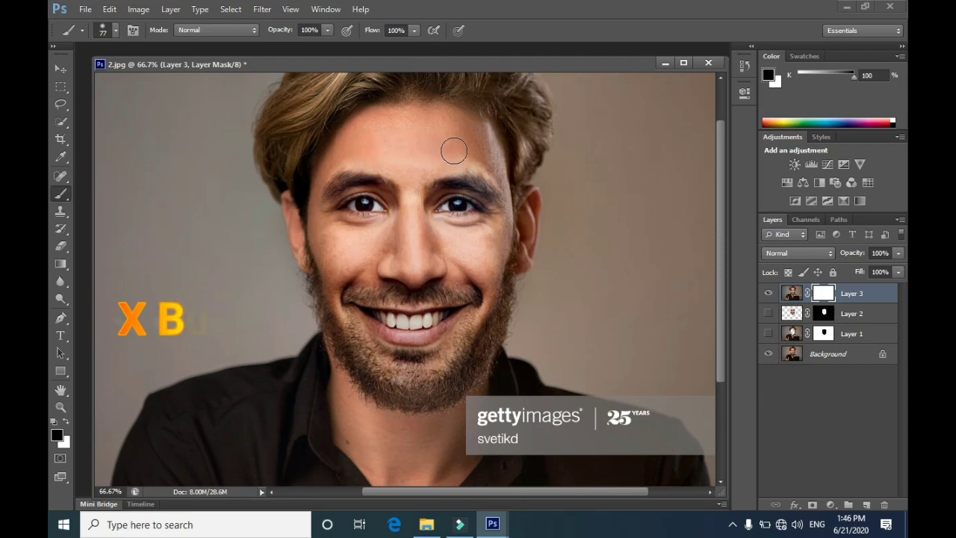
drag(477, 151, 474, 153)
mouse_move(360, 144)
mouse_down()
mouse_move(303, 180)
mouse_move(302, 225)
mouse_up()
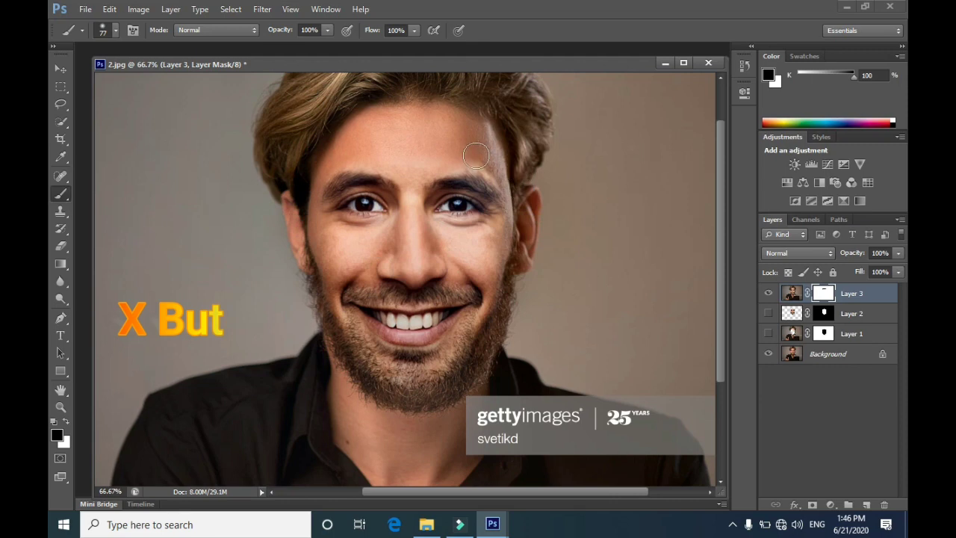
Enlarge the brush to 99 px, paint black on the mask over the eyes, nose and mouth, and swap the foreground to white.
right_click(374, 176)
drag(447, 207, 451, 208)
click(340, 174)
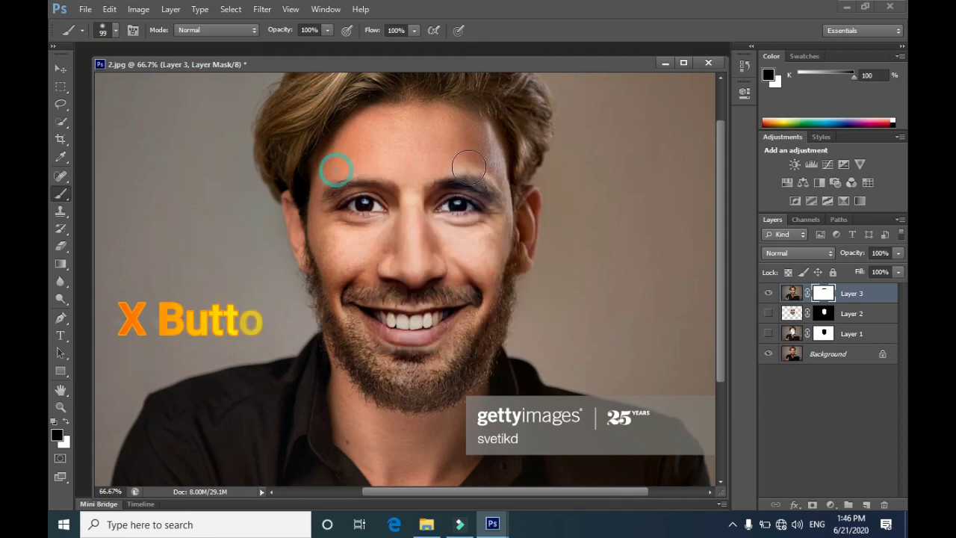
mouse_move(228, 202)
mouse_down()
mouse_move(476, 207)
mouse_move(272, 224)
mouse_move(514, 214)
mouse_move(502, 246)
mouse_move(412, 260)
mouse_move(530, 269)
mouse_move(345, 279)
mouse_move(567, 296)
mouse_move(388, 330)
mouse_move(370, 355)
mouse_move(398, 384)
mouse_move(322, 275)
mouse_move(322, 329)
mouse_move(454, 379)
mouse_move(484, 221)
mouse_move(326, 176)
mouse_move(365, 308)
mouse_up()
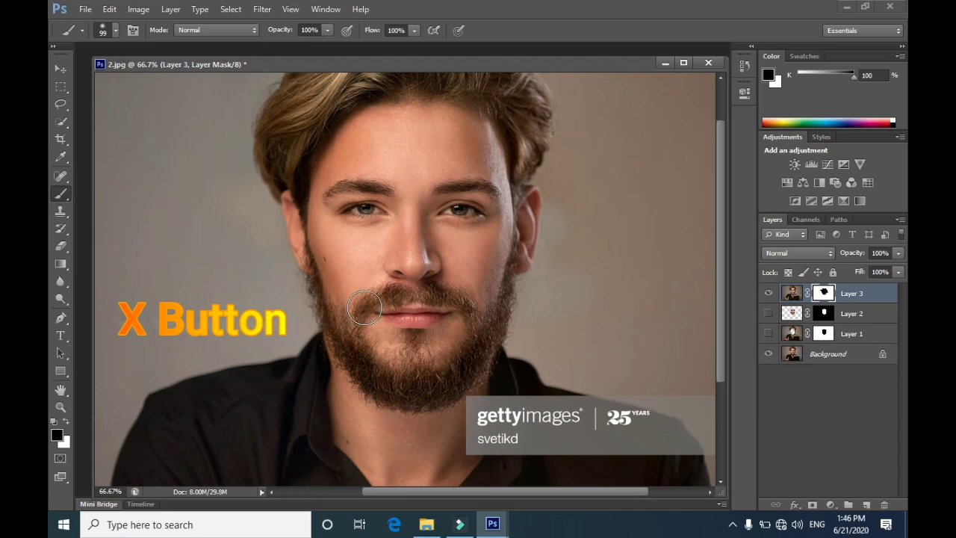
key(x)
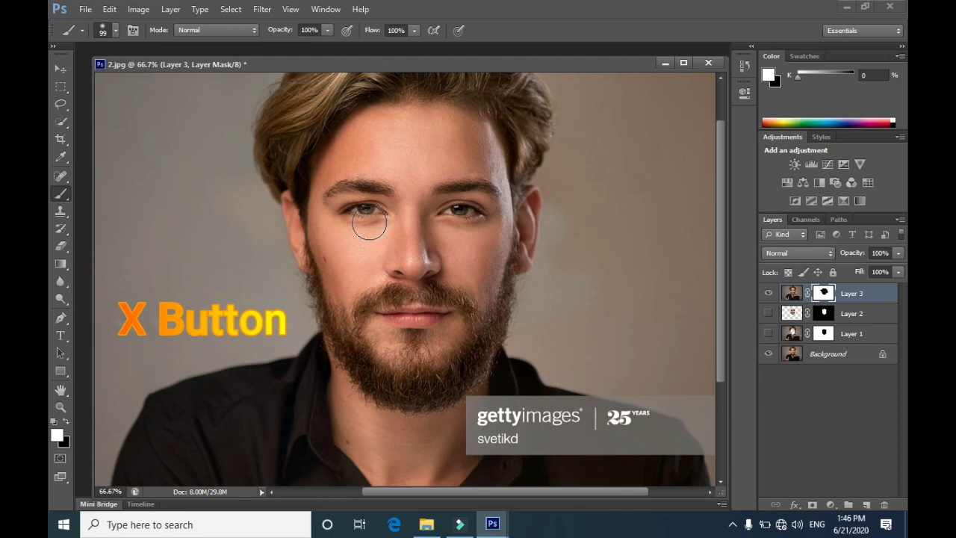
Paint white on Layer 3's mask to restore the smiling face and its edges, and touch up the forehead area with black.
mouse_move(333, 186)
mouse_down()
mouse_move(506, 178)
mouse_move(329, 204)
mouse_move(458, 203)
mouse_move(521, 216)
mouse_move(321, 233)
mouse_move(450, 232)
mouse_move(504, 248)
mouse_move(343, 267)
mouse_move(415, 251)
mouse_move(433, 253)
mouse_move(344, 278)
mouse_move(483, 267)
mouse_move(499, 283)
mouse_move(359, 279)
mouse_move(322, 310)
mouse_move(378, 301)
mouse_move(449, 309)
mouse_move(345, 329)
mouse_move(496, 303)
mouse_move(352, 364)
mouse_move(453, 366)
mouse_up()
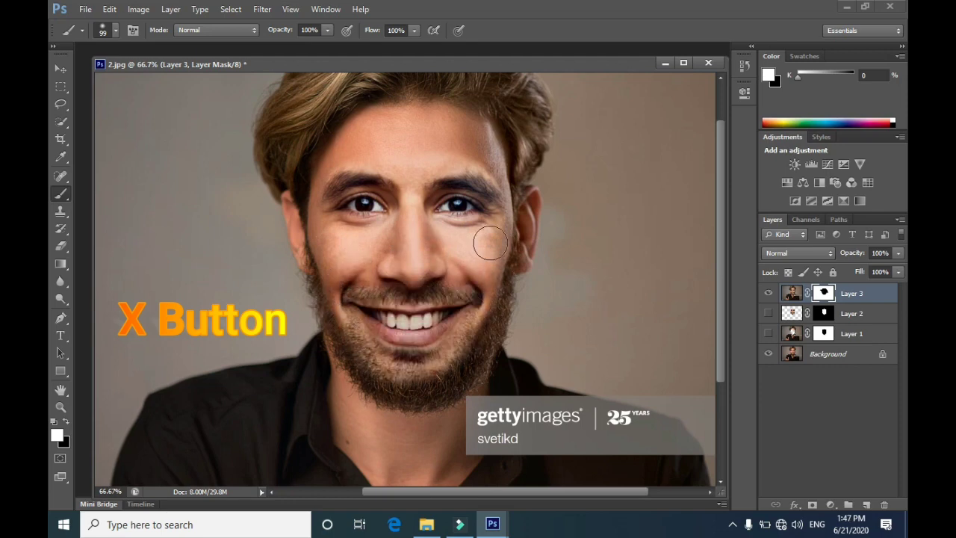
drag(296, 227, 300, 188)
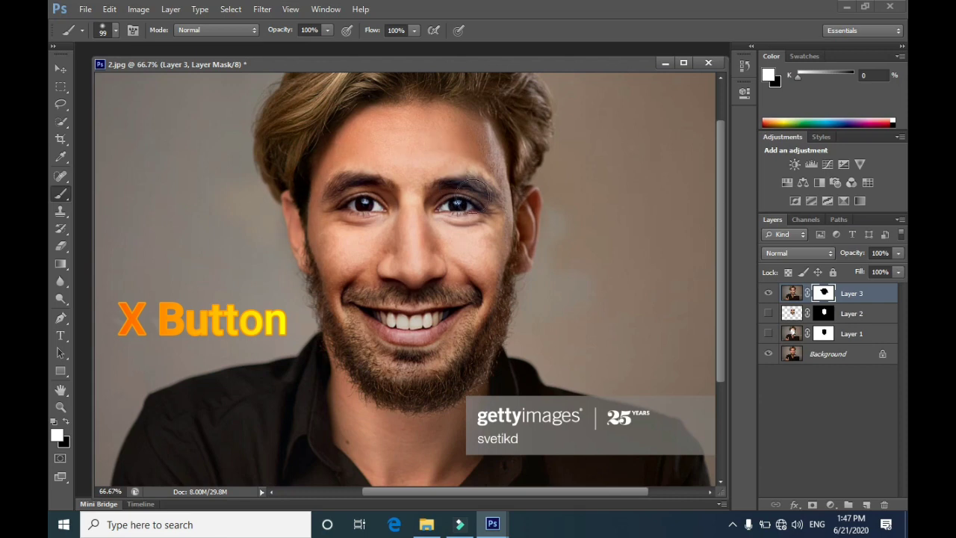
drag(340, 300, 345, 298)
key(x)
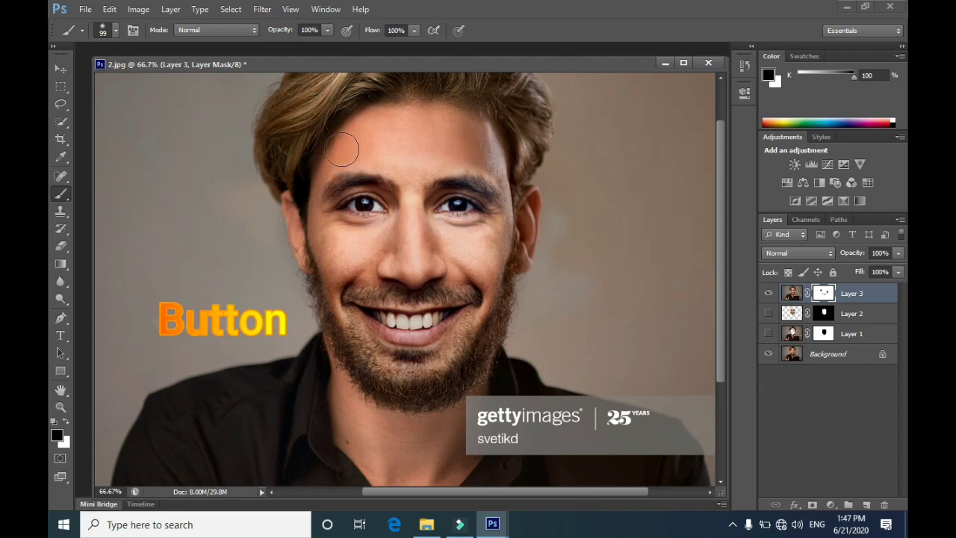
mouse_move(513, 162)
mouse_down()
mouse_move(492, 160)
mouse_move(514, 174)
mouse_move(474, 152)
mouse_up()
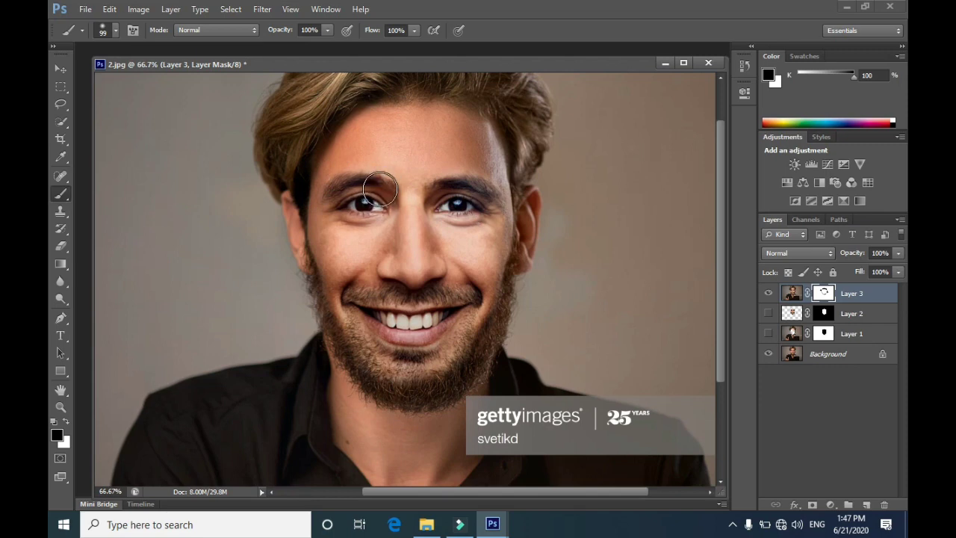
Save the layered document to the Desktop as Main Copy in Photoshop PSD format with Maximize Compatibility on.
click(87, 12)
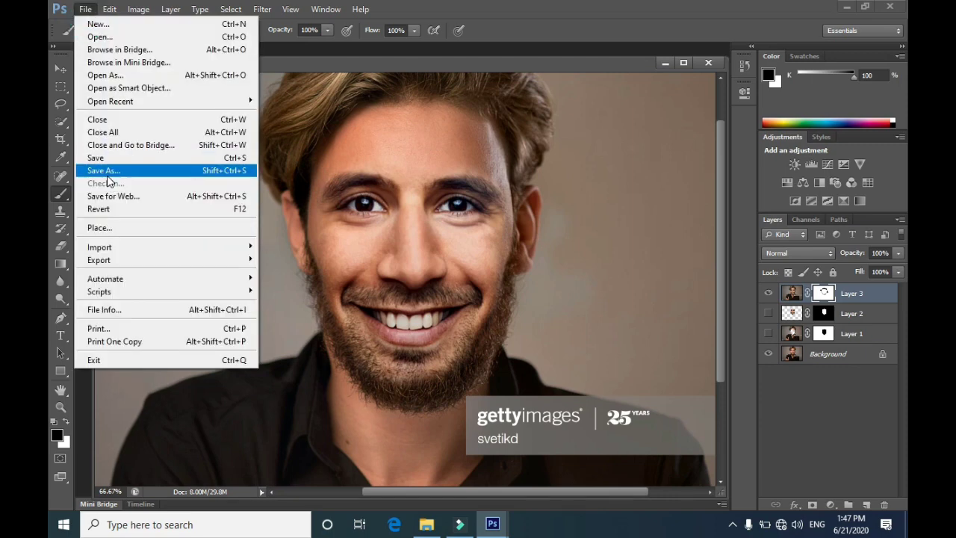
click(107, 174)
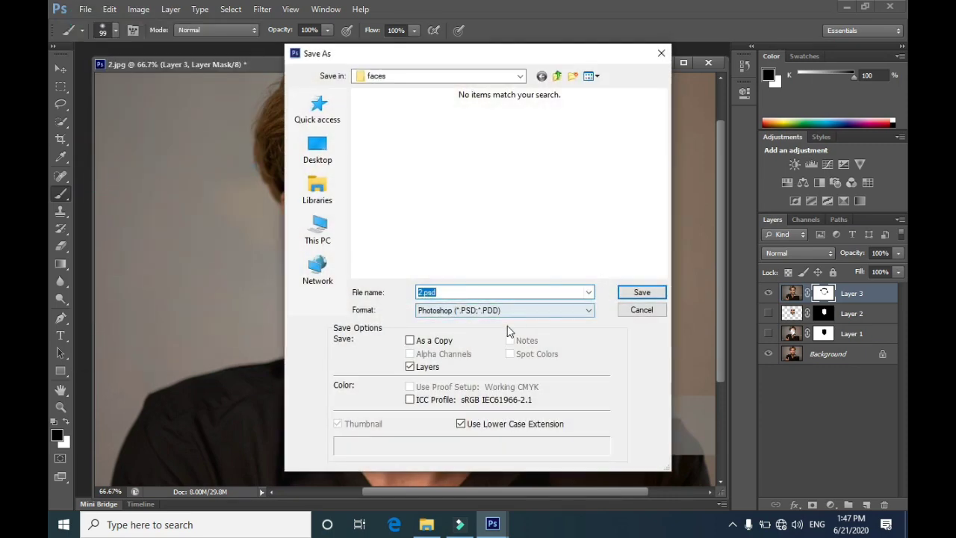
click(502, 292)
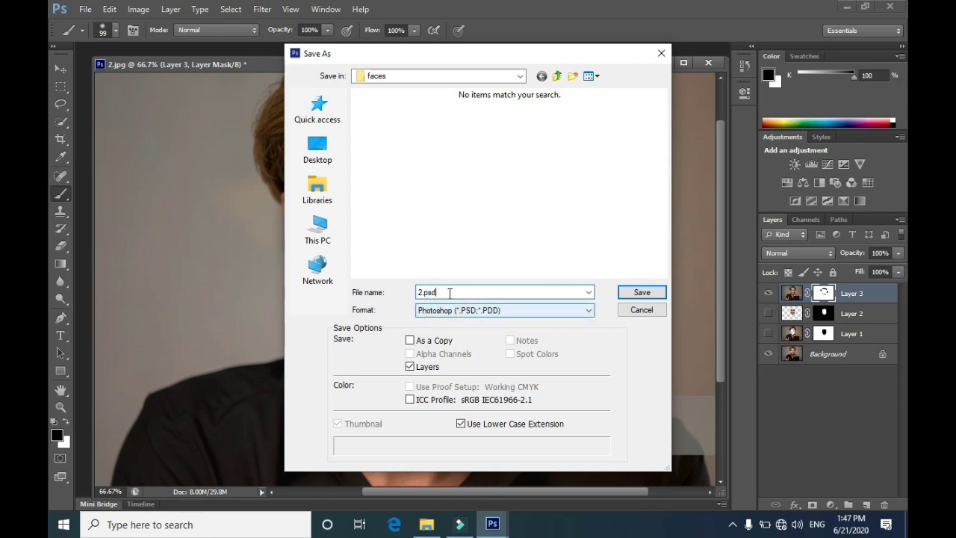
drag(410, 56, 338, 57)
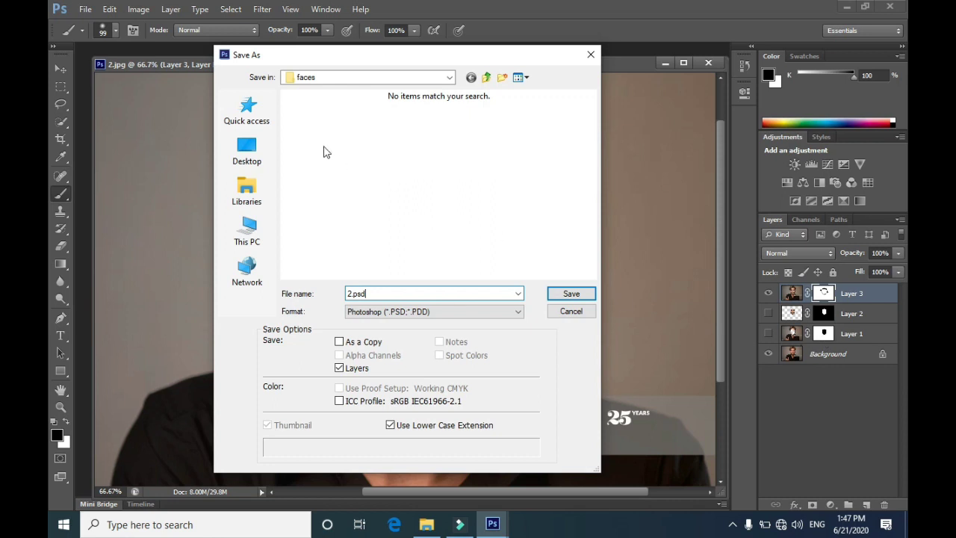
click(247, 153)
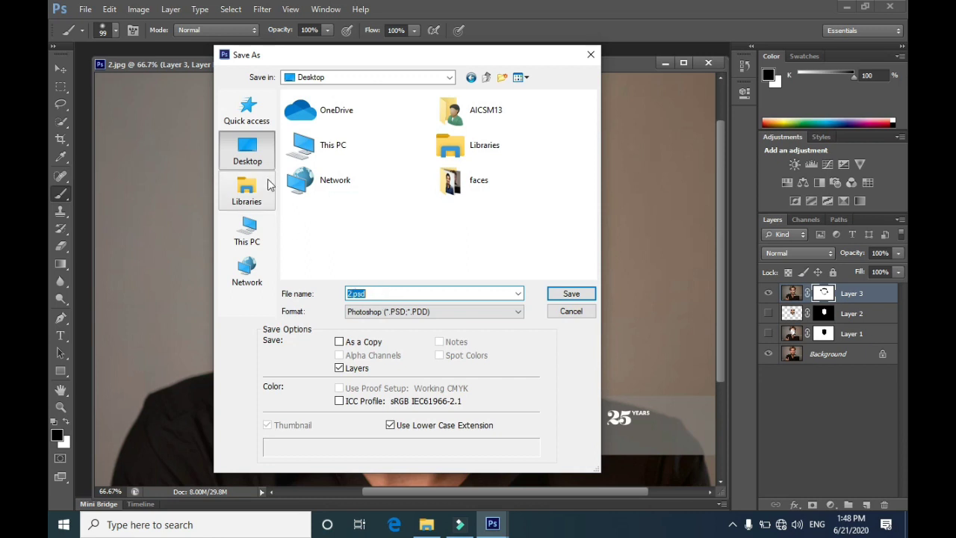
click(376, 294)
double_click(376, 294)
text(Main Copy)
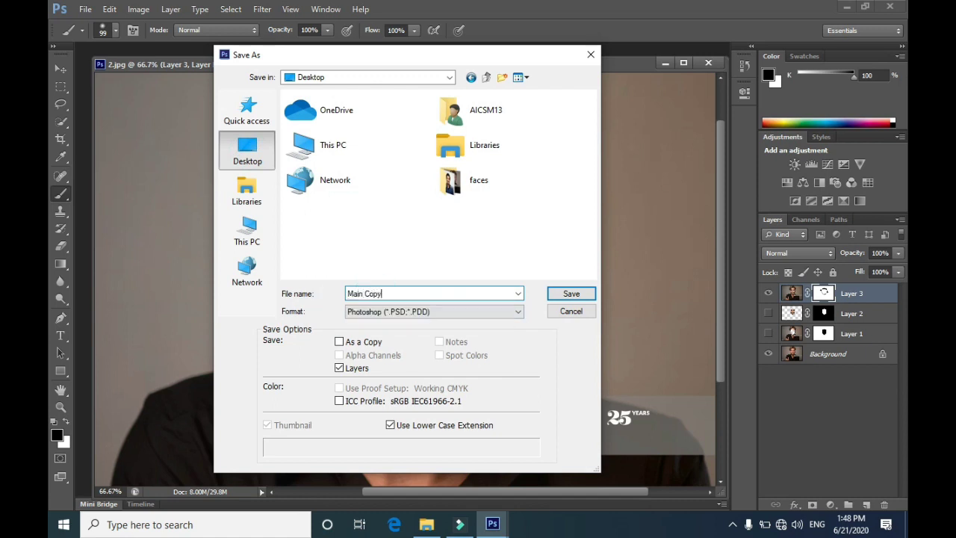
click(570, 294)
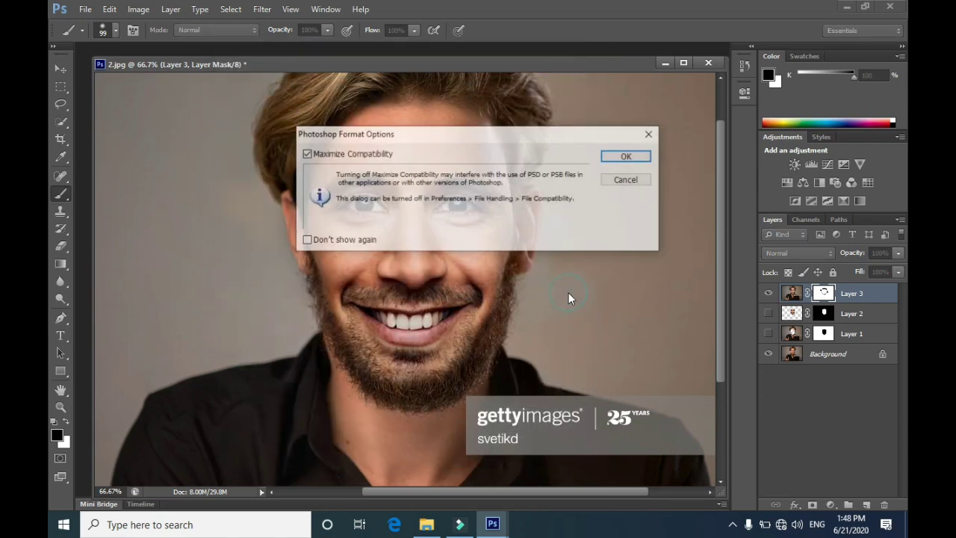
click(625, 156)
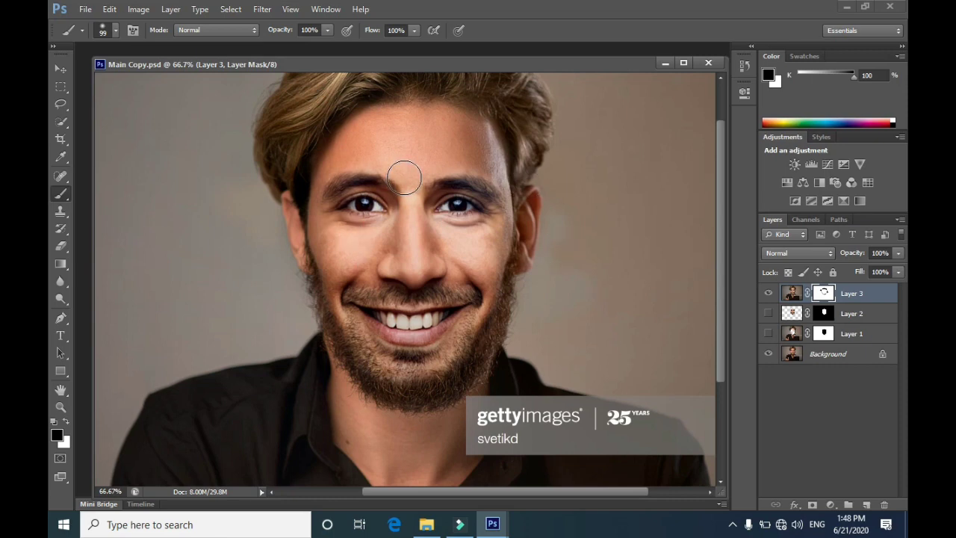
Save a JPEG copy named Main Copy.jpg to the Desktop with Maximum quality and Baseline ("Standard") format.
click(87, 12)
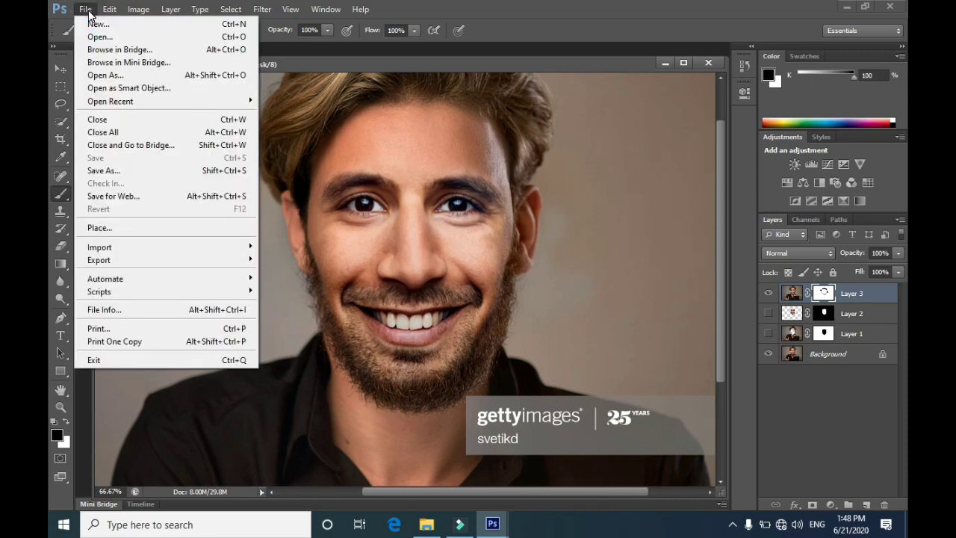
click(112, 172)
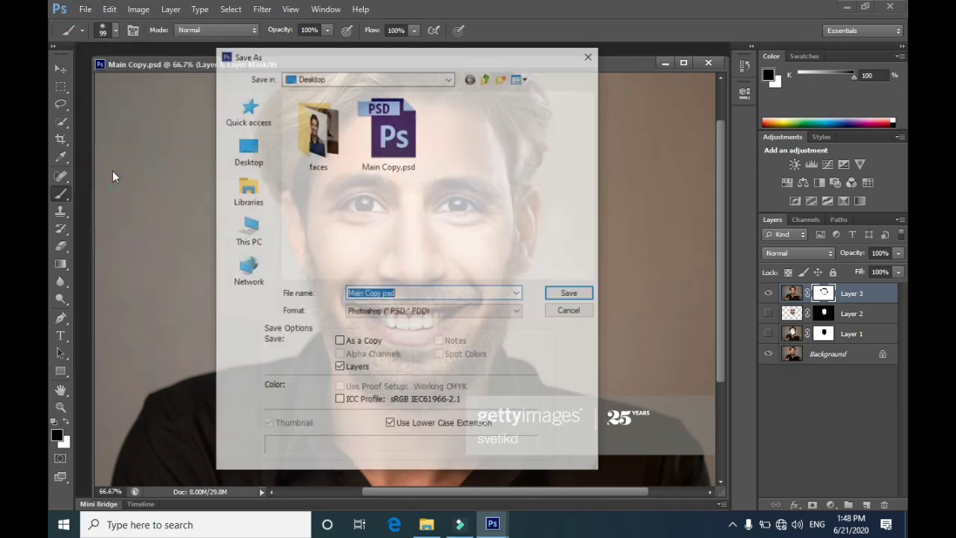
click(411, 312)
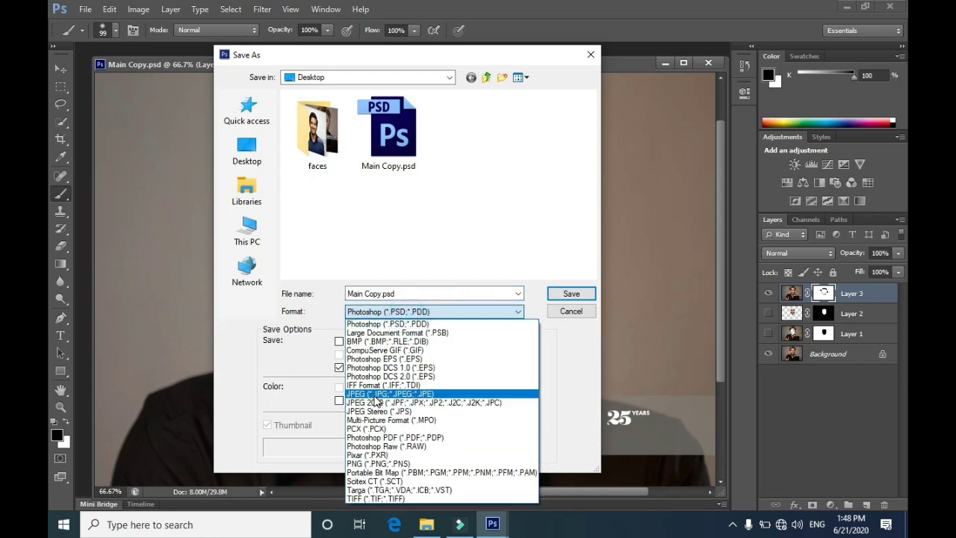
click(375, 394)
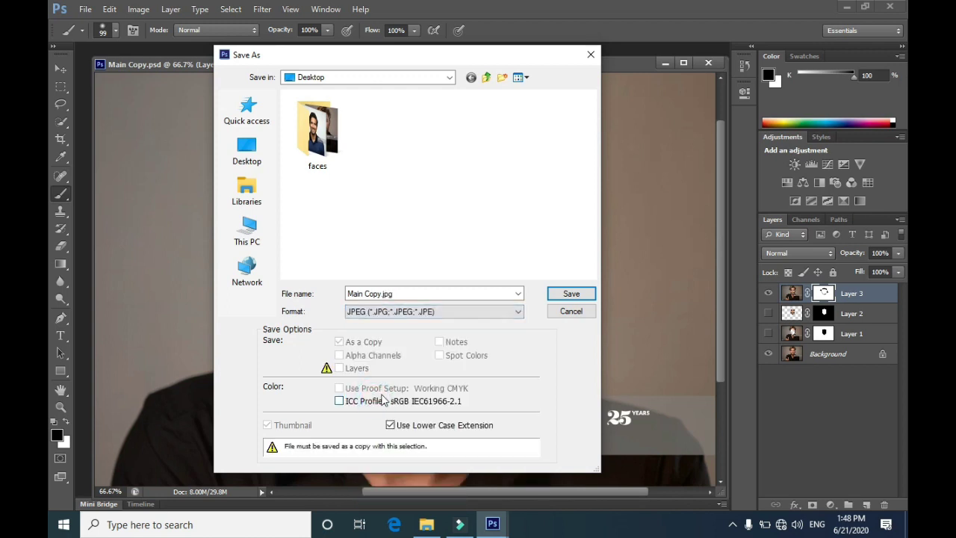
click(266, 166)
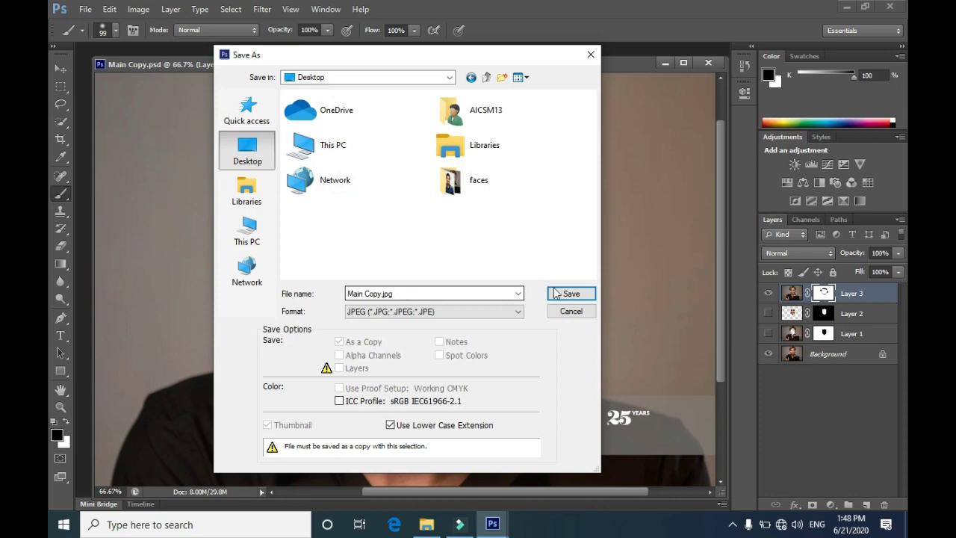
click(576, 295)
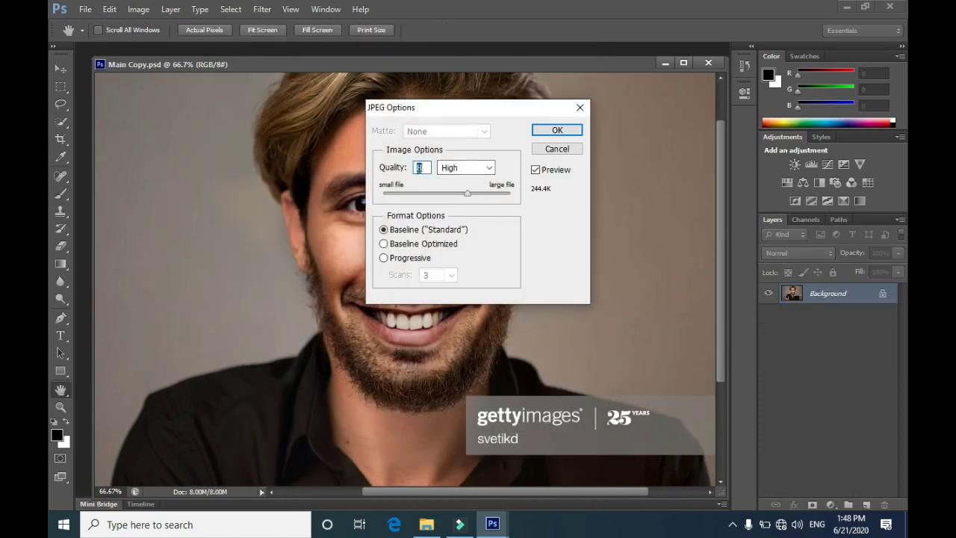
click(488, 169)
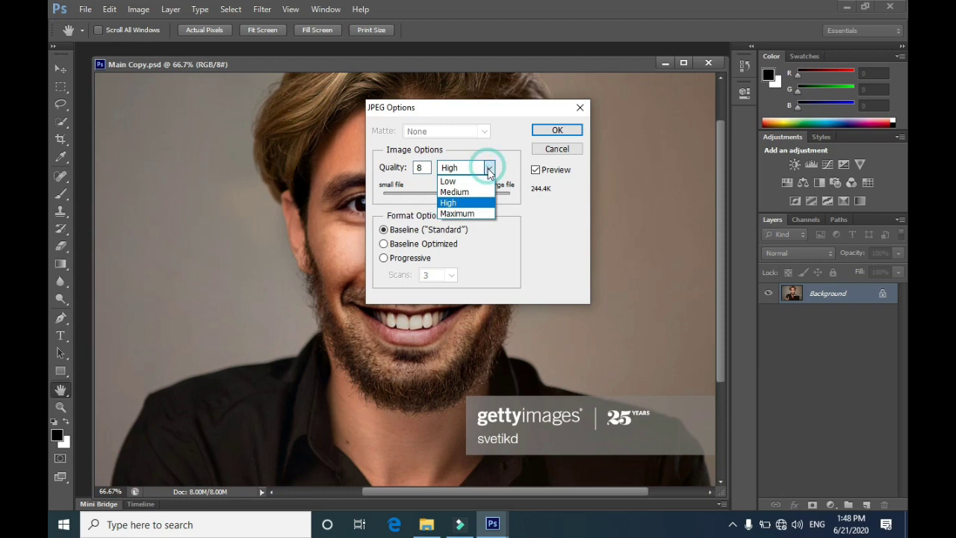
click(467, 214)
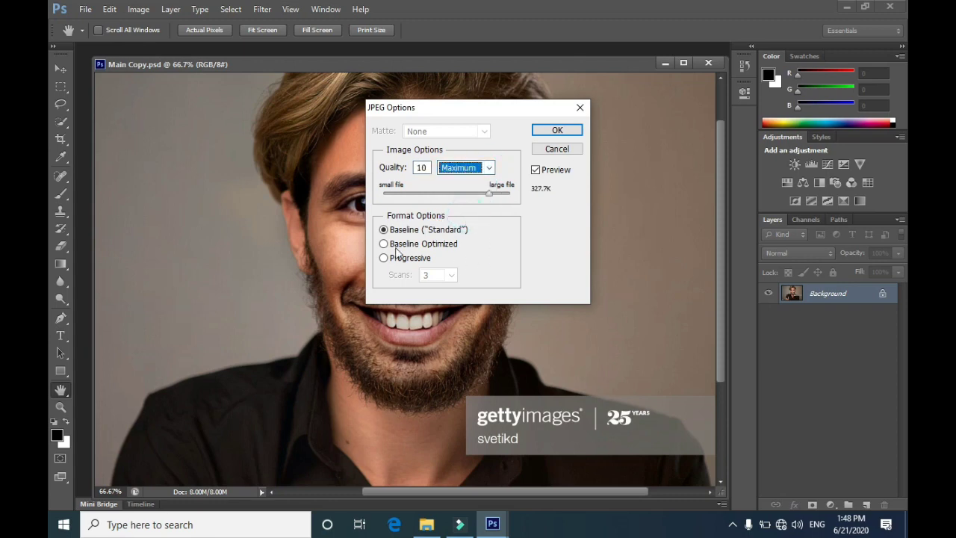
click(557, 130)
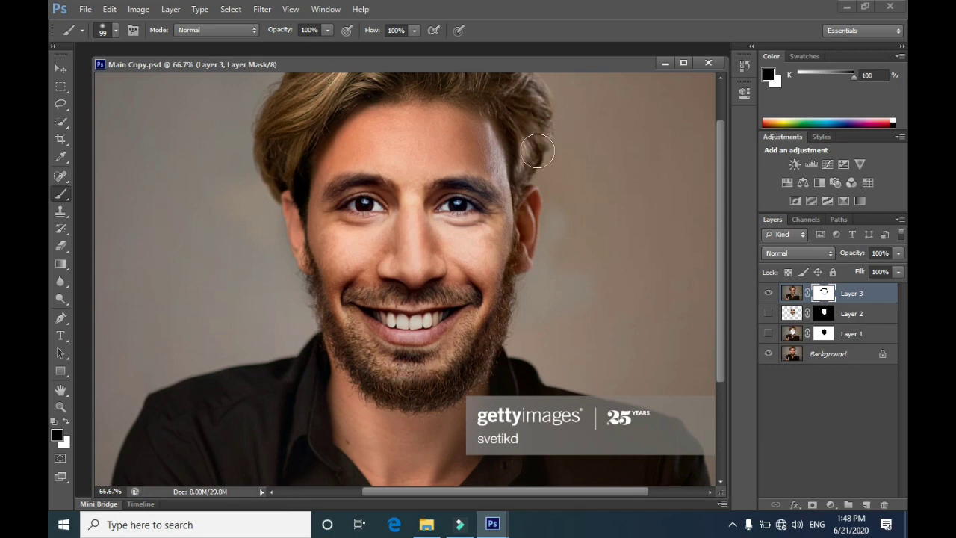
Close Photoshop and move Main Copy.jpg and Main Copy.psd to an empty area in the middle of the desktop.
click(899, 6)
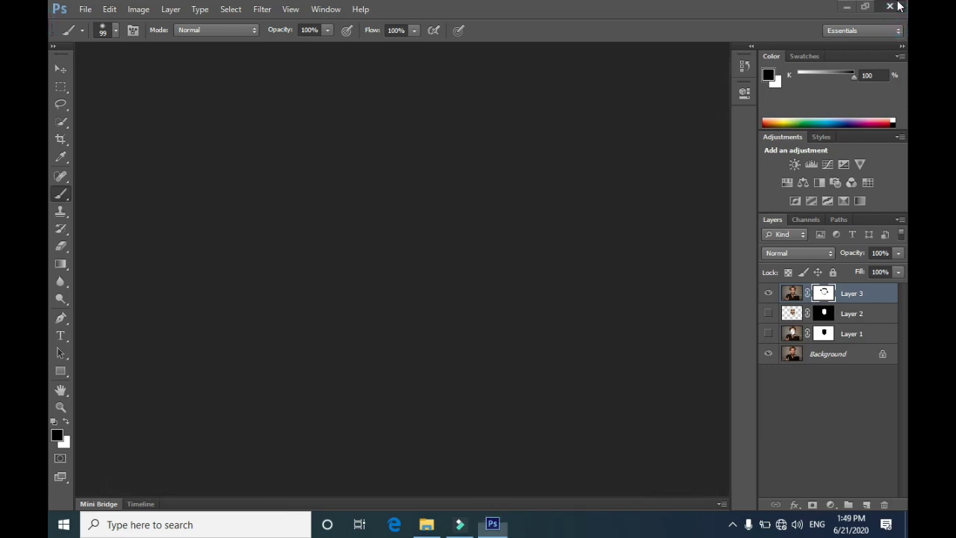
drag(224, 447, 476, 240)
drag(224, 377, 383, 256)
click(431, 307)
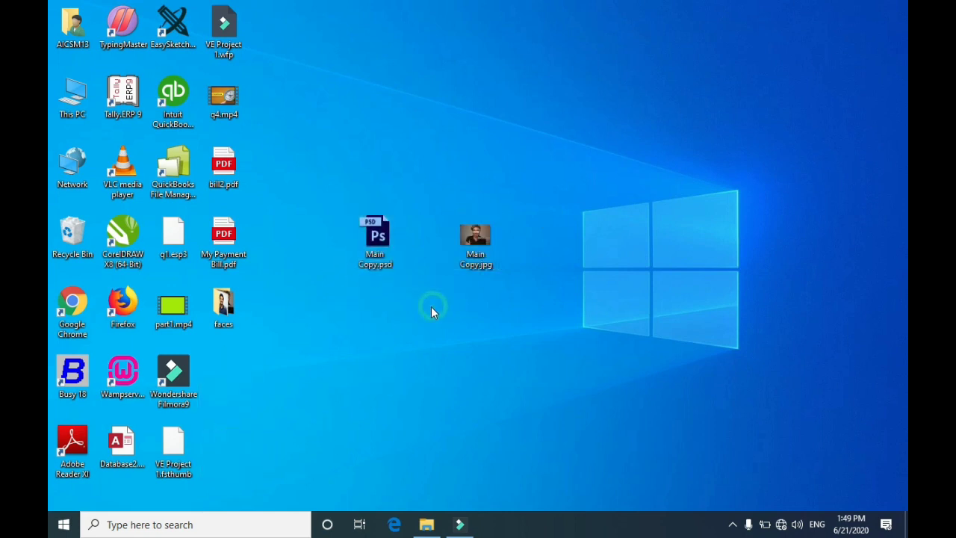
Check both saved files by opening Main Copy.psd in Photoshop and Main Copy.jpg in Photos, closing each after viewing.
double_click(386, 258)
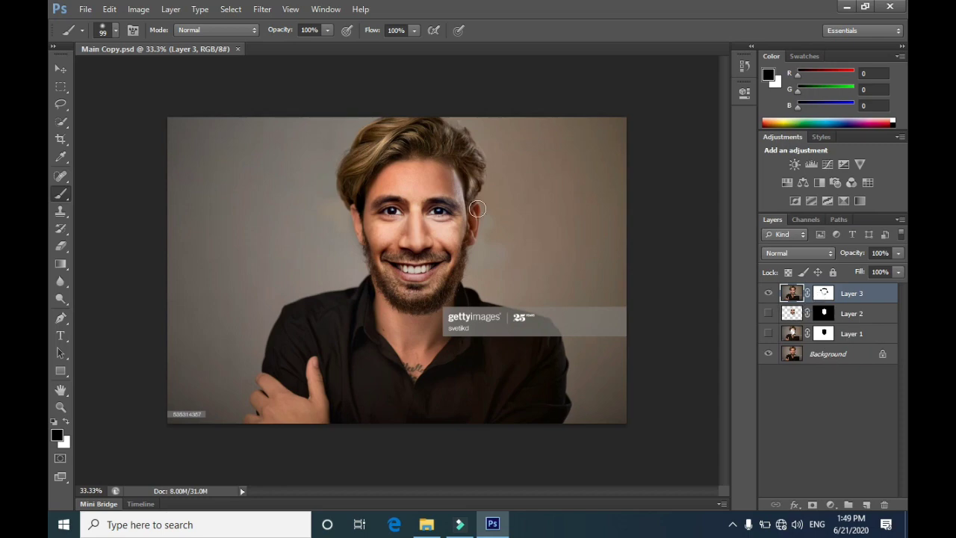
click(890, 6)
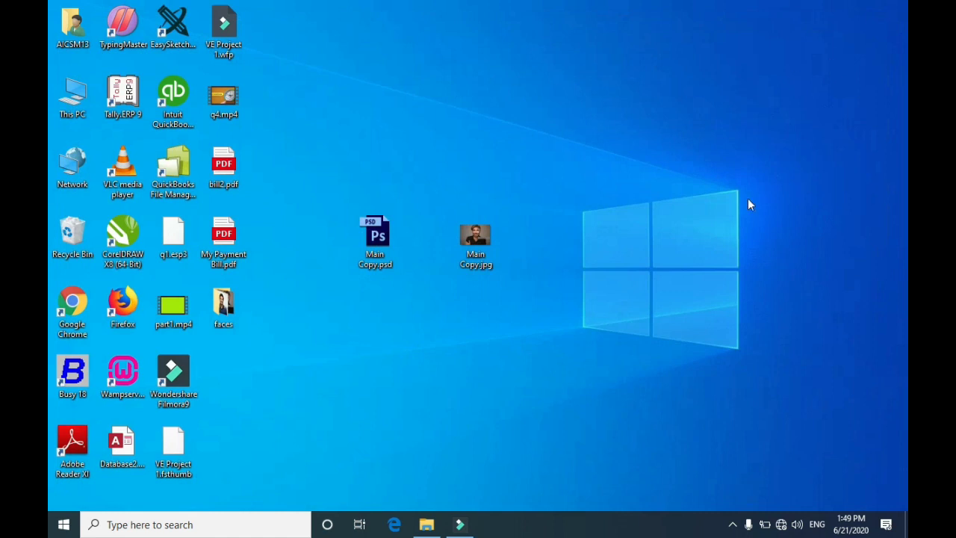
double_click(486, 237)
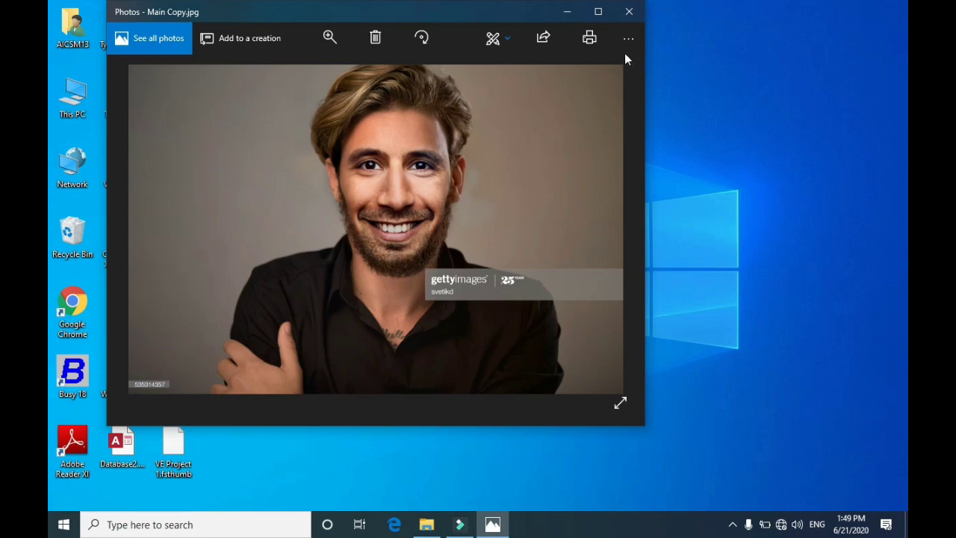
click(625, 16)
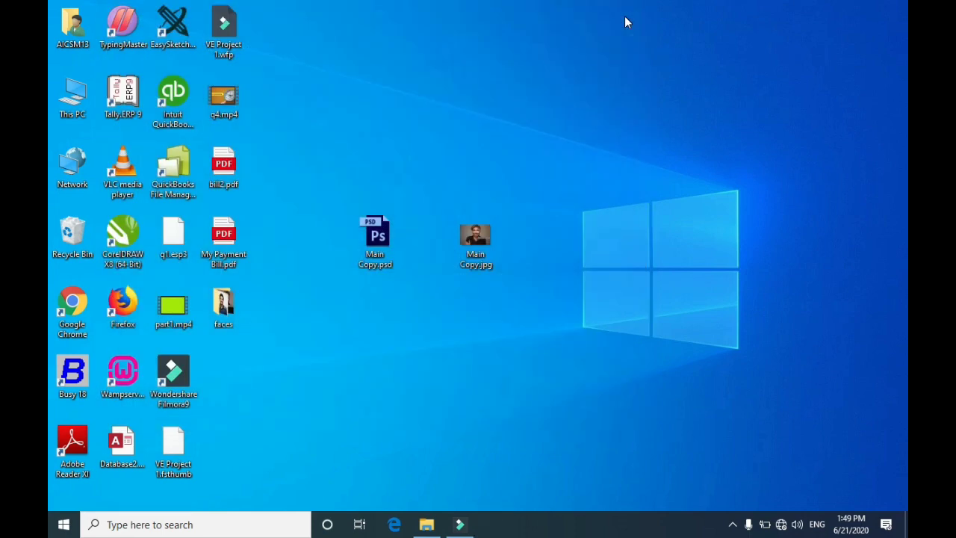